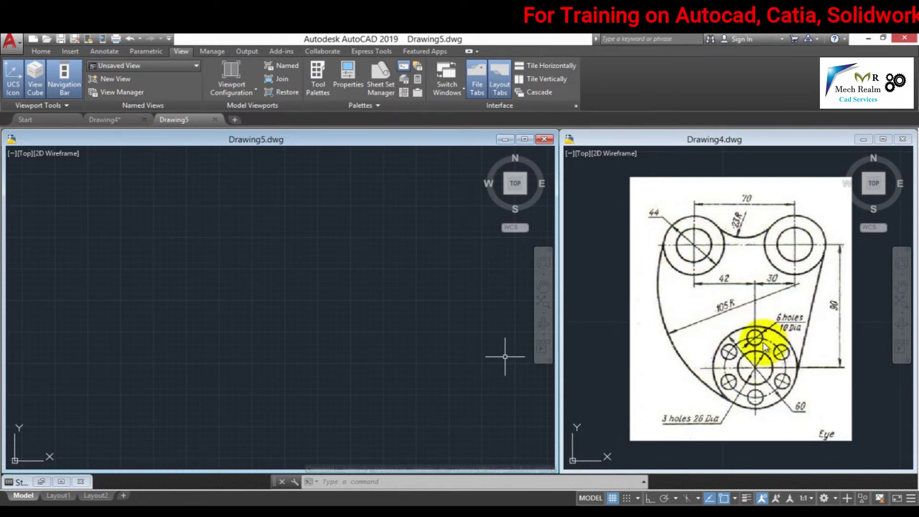
- Check the reference drawing Drawing4, then return to the working drawing Drawing5
click(804, 359)
key(Escape)
key(Escape)
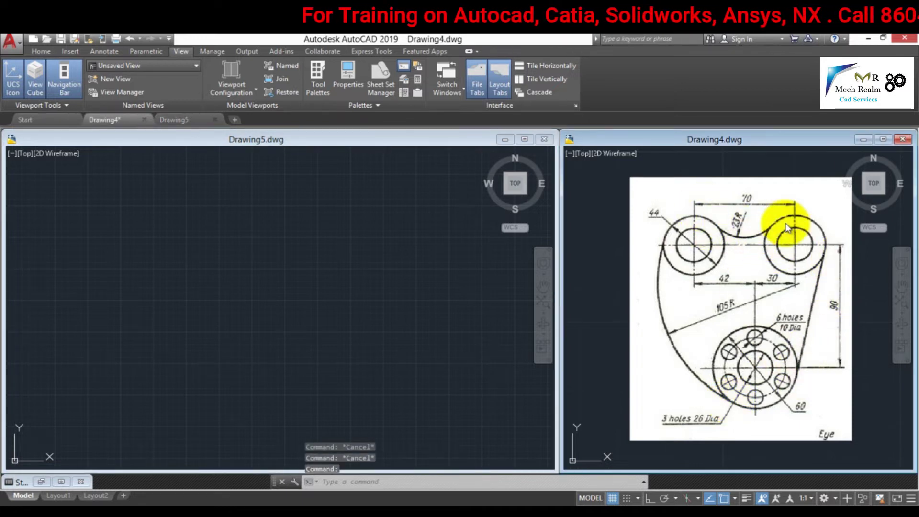
click(254, 319)
click(215, 316)
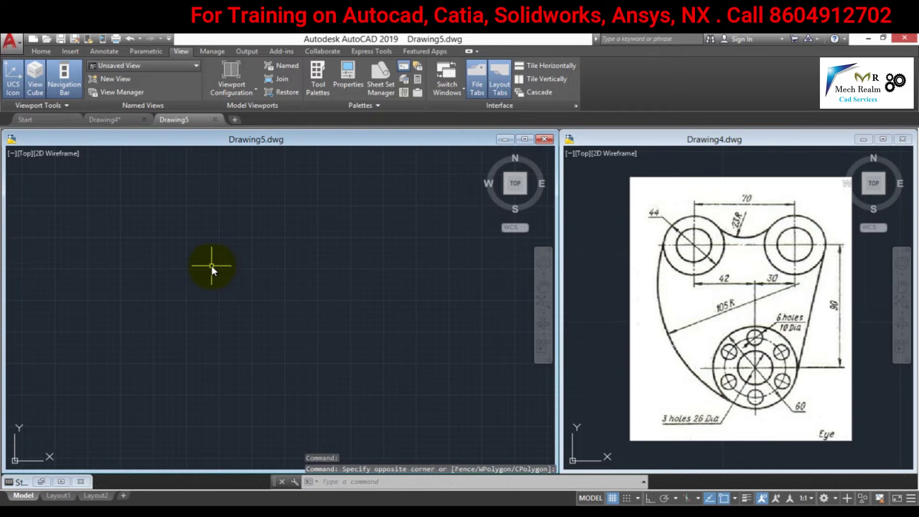
key(Escape)
key(Escape)
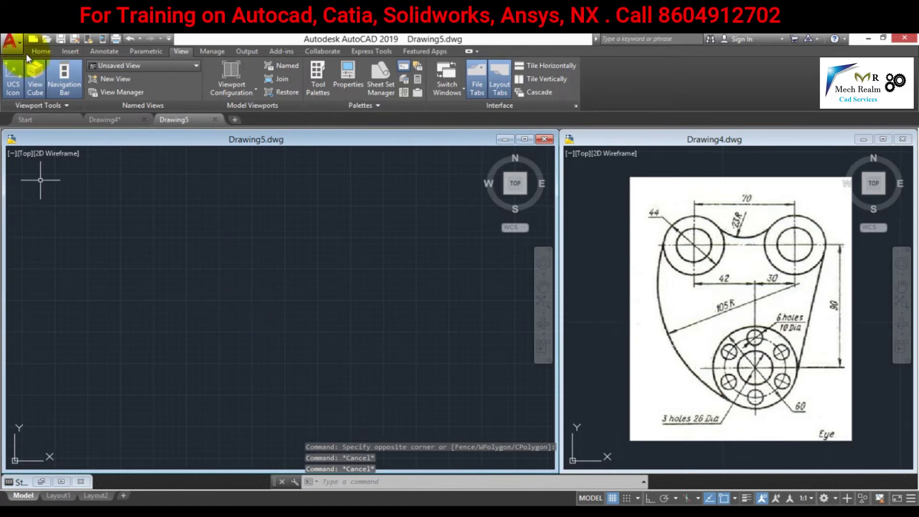
- Draw the first top boss as a 44-diameter circle
click(35, 76)
click(35, 52)
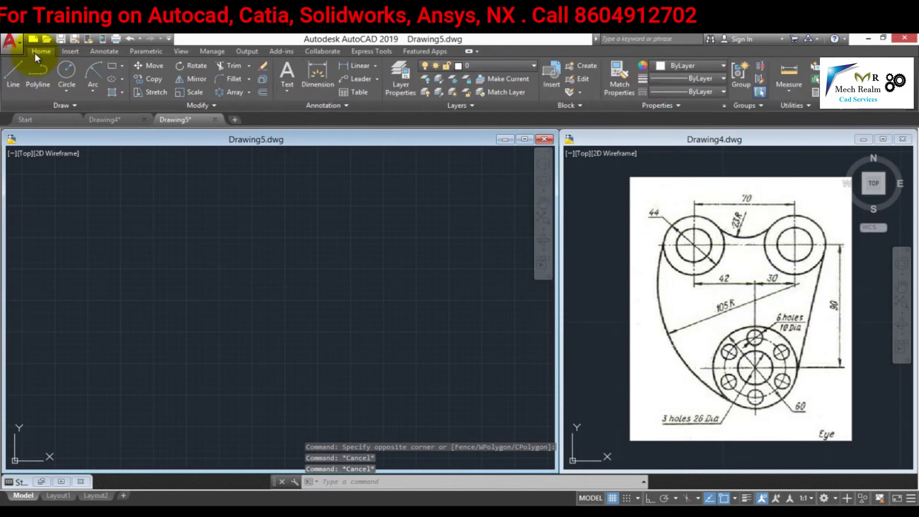
click(74, 89)
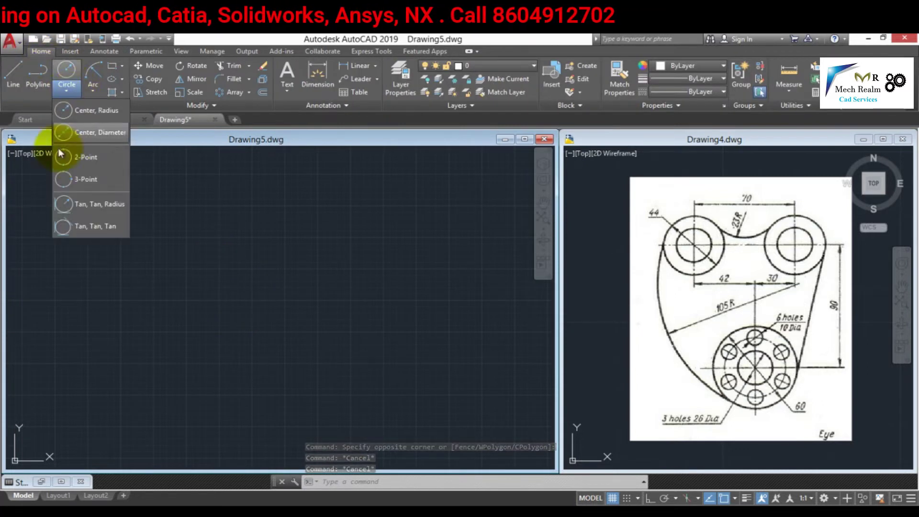
click(91, 133)
click(131, 257)
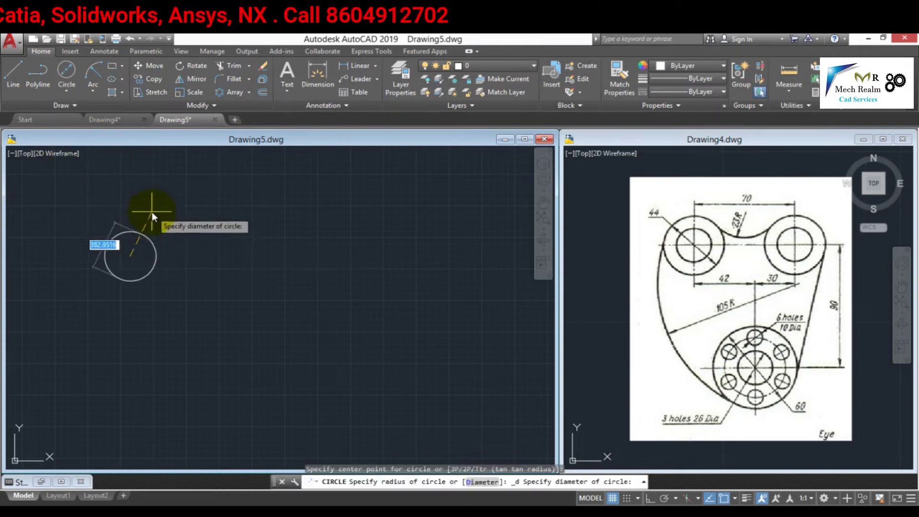
text(44)
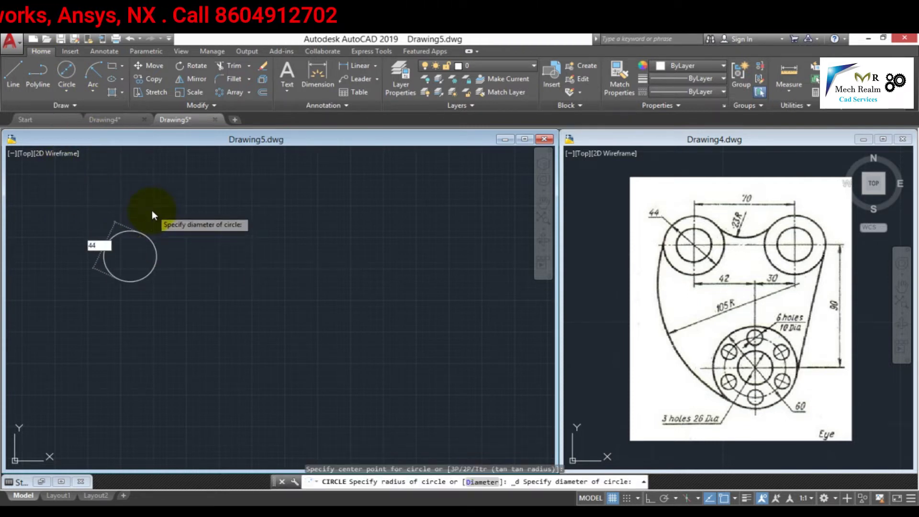
key(Return)
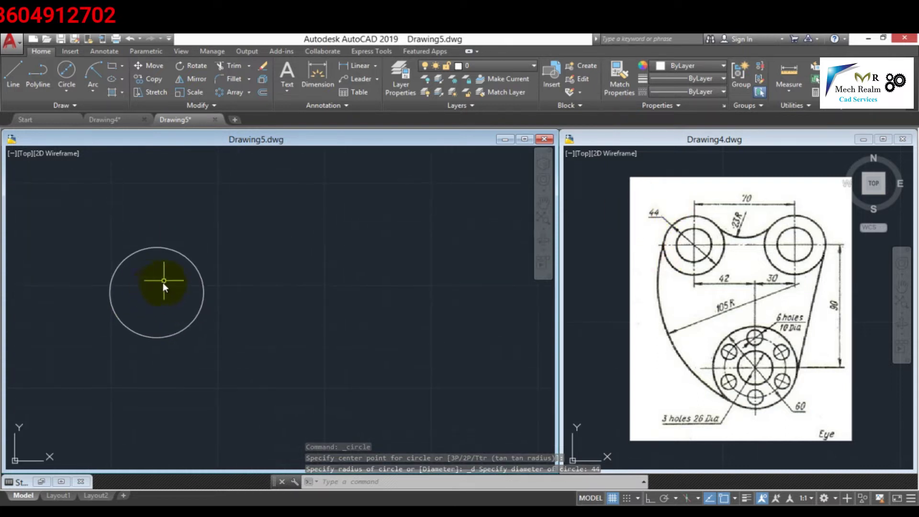
- Add a concentric 26-diameter hole inside the 44 circle
click(86, 67)
click(68, 93)
click(90, 132)
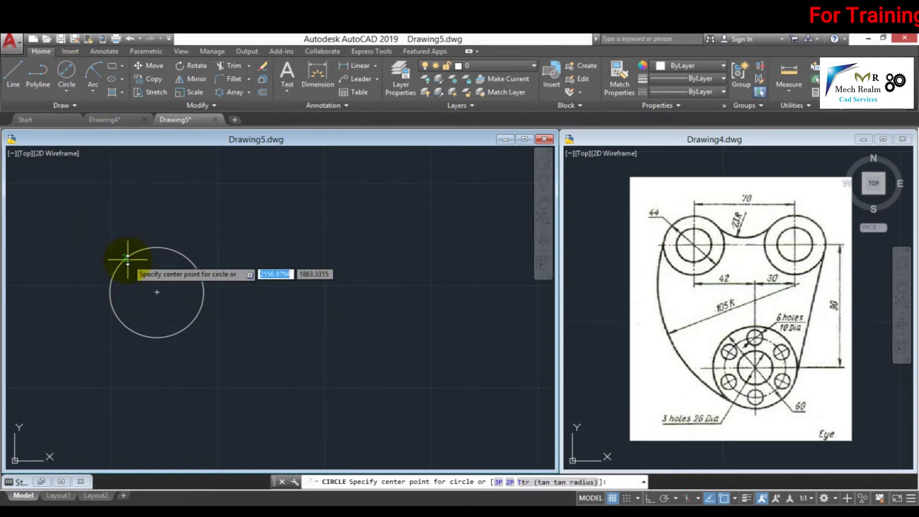
click(156, 293)
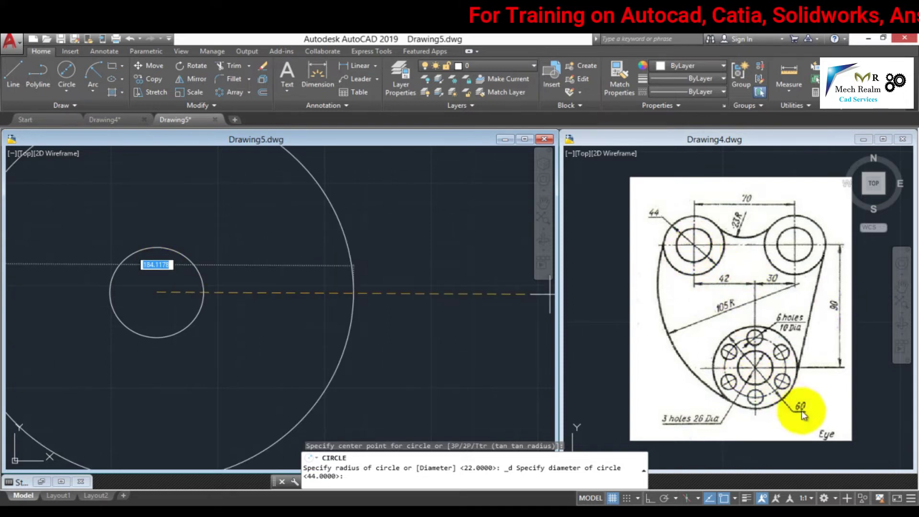
text(26)
key(Return)
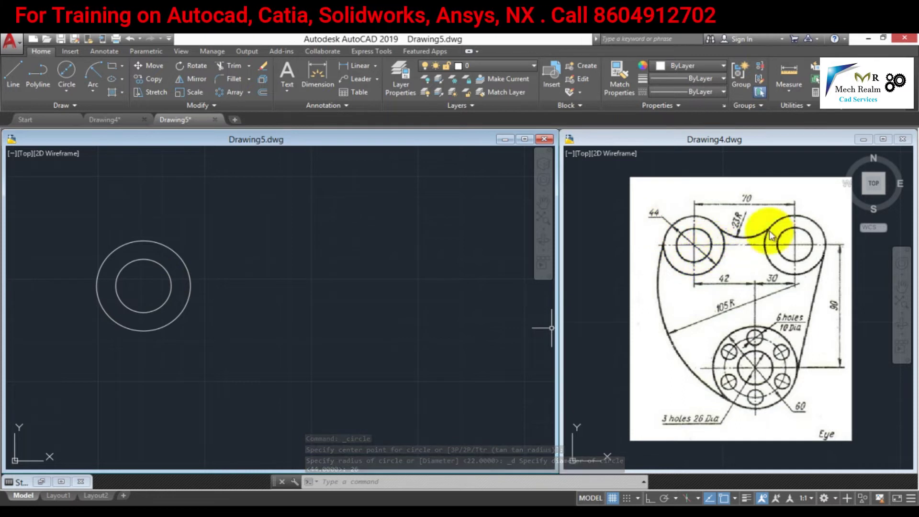
- Copy the 44 and 26 circle pair 70 units horizontally to the right with Ortho on
click(339, 202)
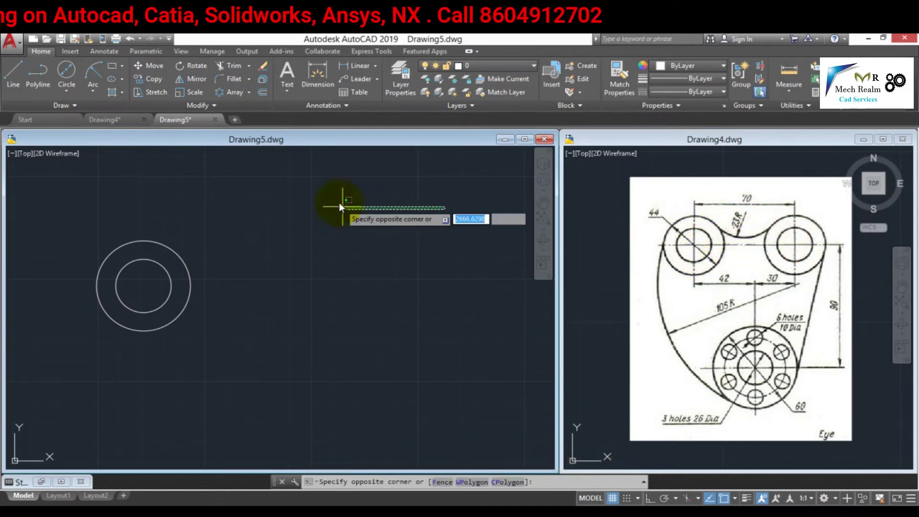
click(149, 78)
click(209, 222)
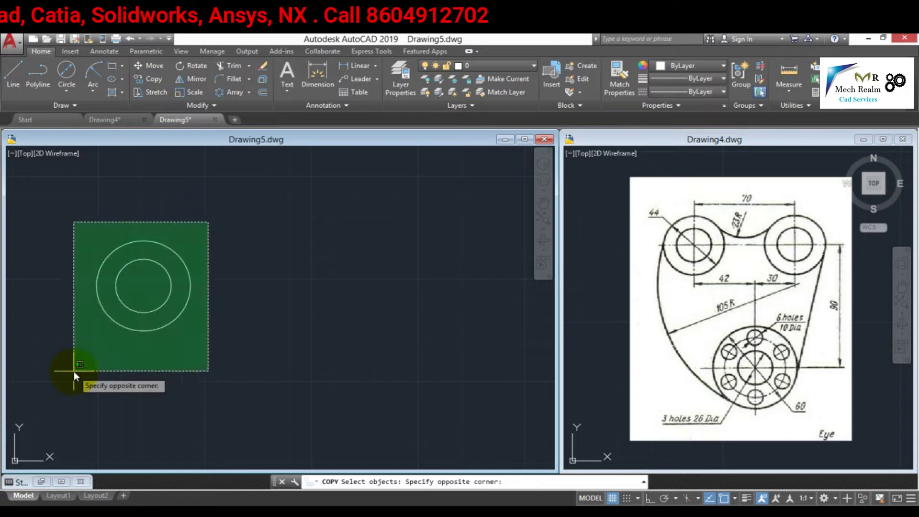
click(74, 371)
key(Return)
click(142, 285)
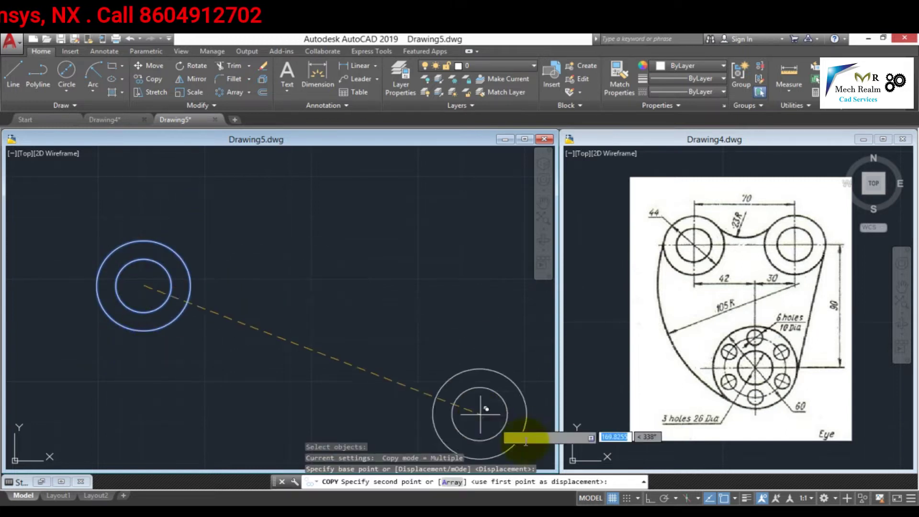
click(646, 497)
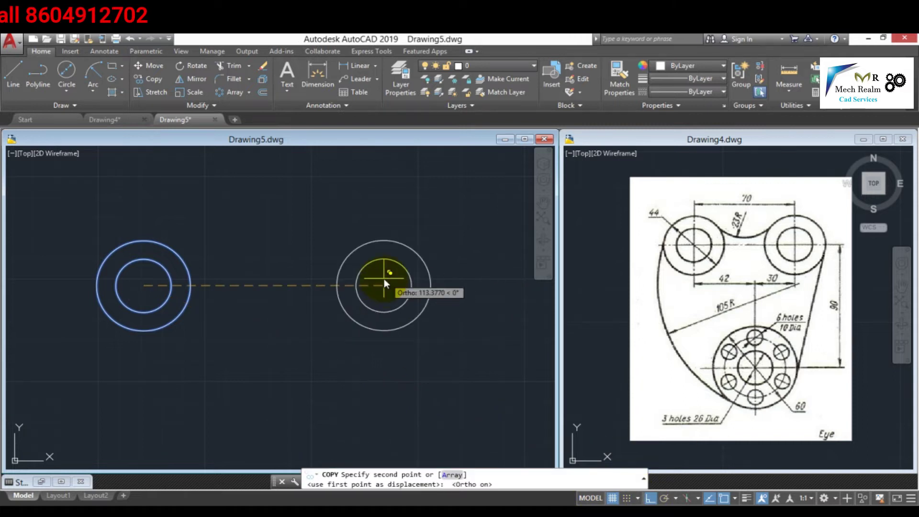
text(7)
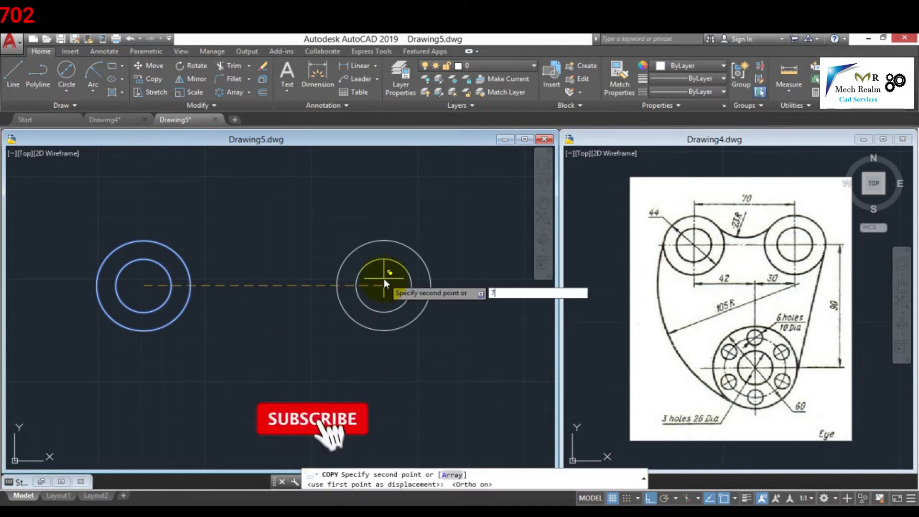
text(0)
key(Return)
key(Escape)
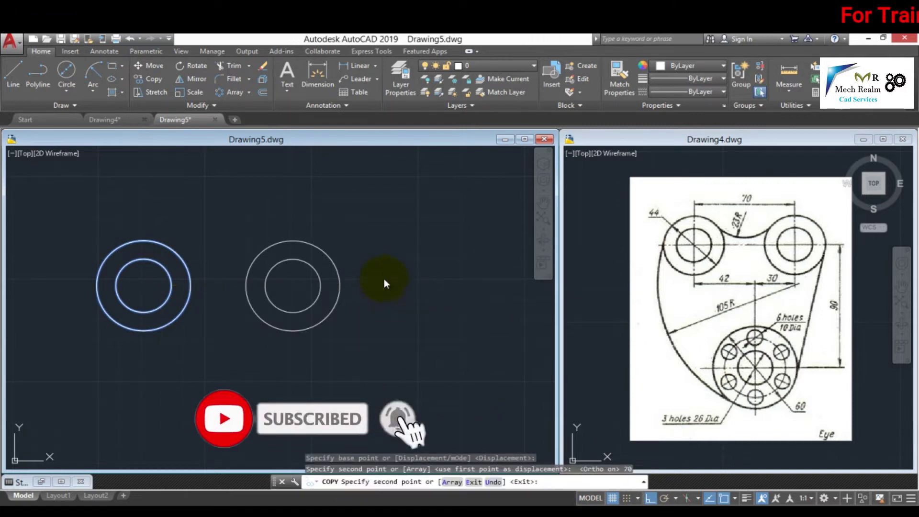
middle_drag(235, 271, 277, 266)
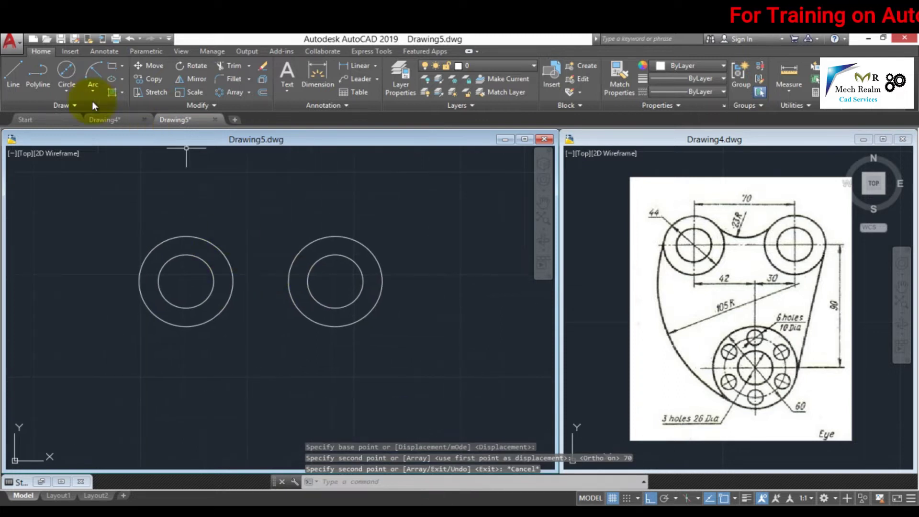
- Draw an R23 circle tangent to both outer boss circles
click(70, 92)
click(103, 206)
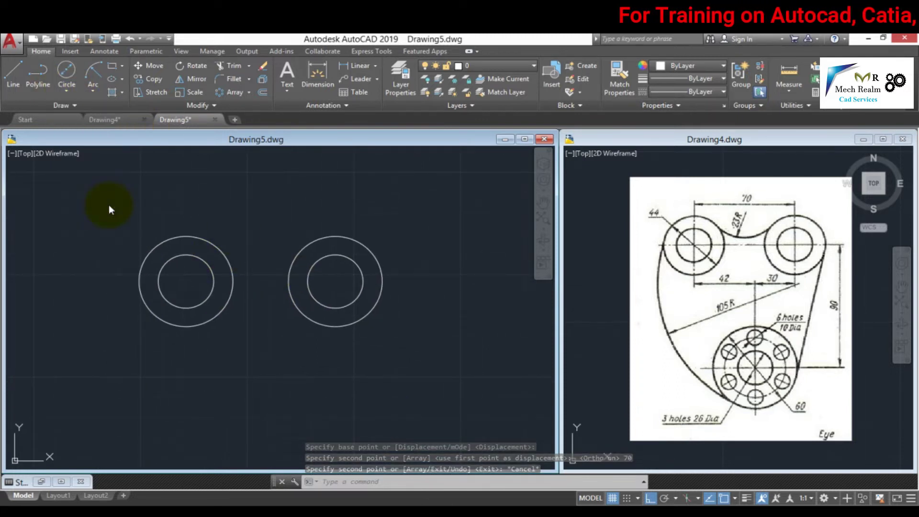
click(218, 242)
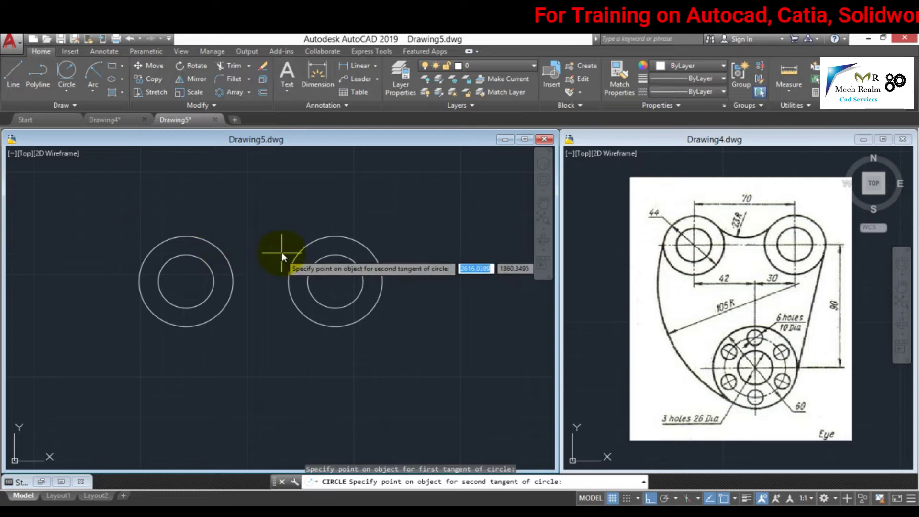
click(312, 246)
text(23)
key(Return)
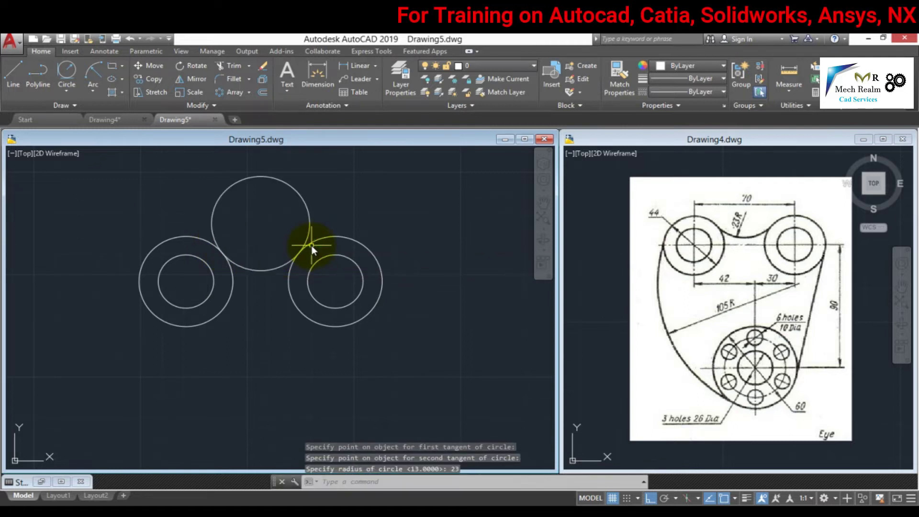
- Trim away the upper part of the R23 circle, leaving the concave connecting arc
click(235, 66)
key(Return)
drag(232, 199, 216, 164)
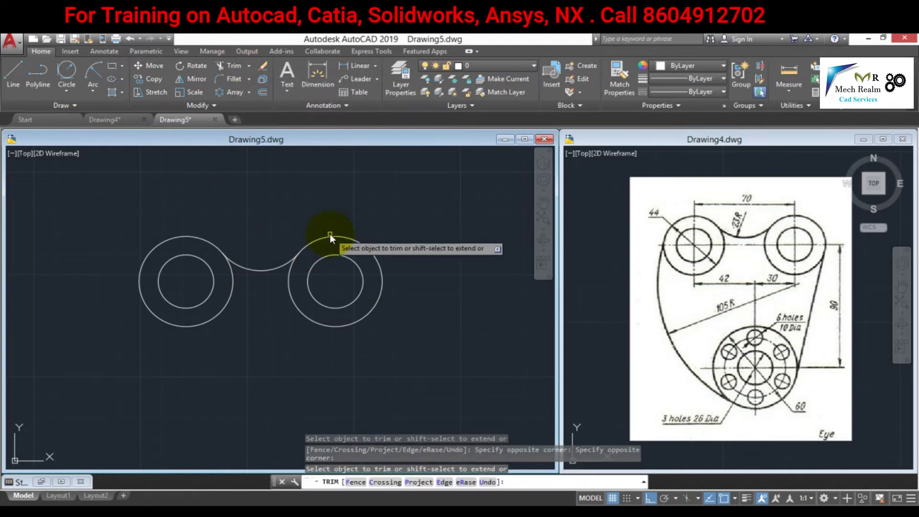
key(Escape)
middle_drag(280, 298, 290, 224)
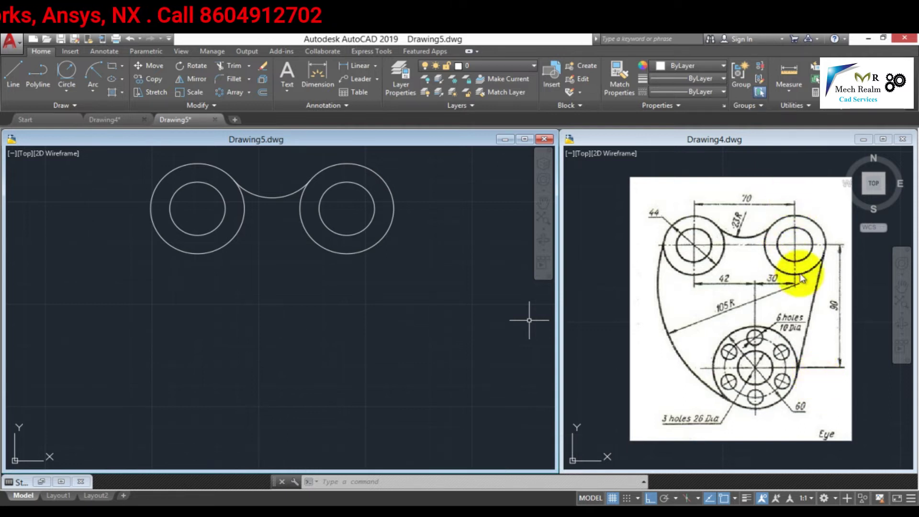
- Draw a 30-unit horizontal construction line from the right boss centre
click(416, 294)
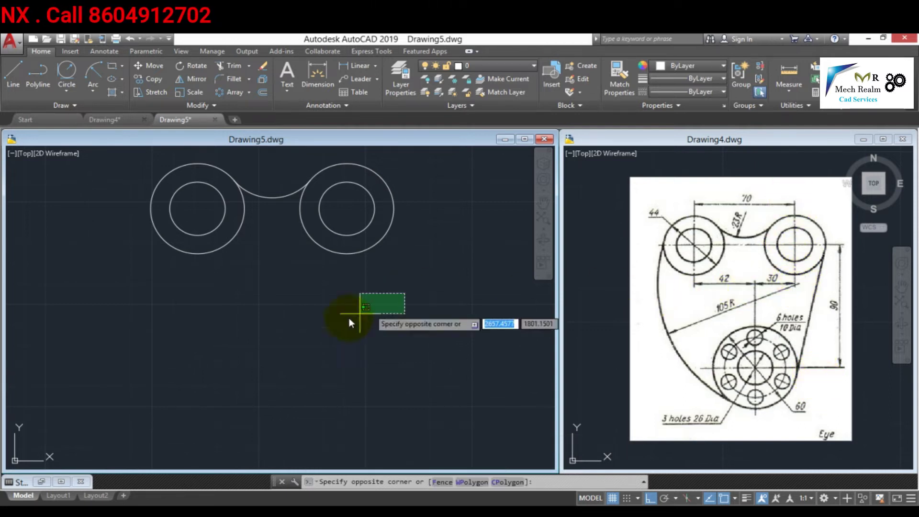
middle_drag(284, 297, 275, 315)
text(l)
key(Return)
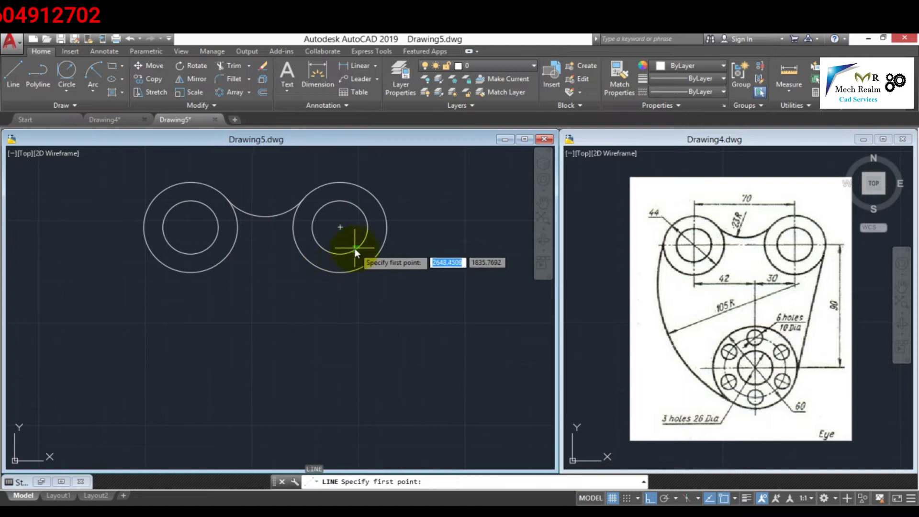
click(341, 225)
text(30)
key(Return)
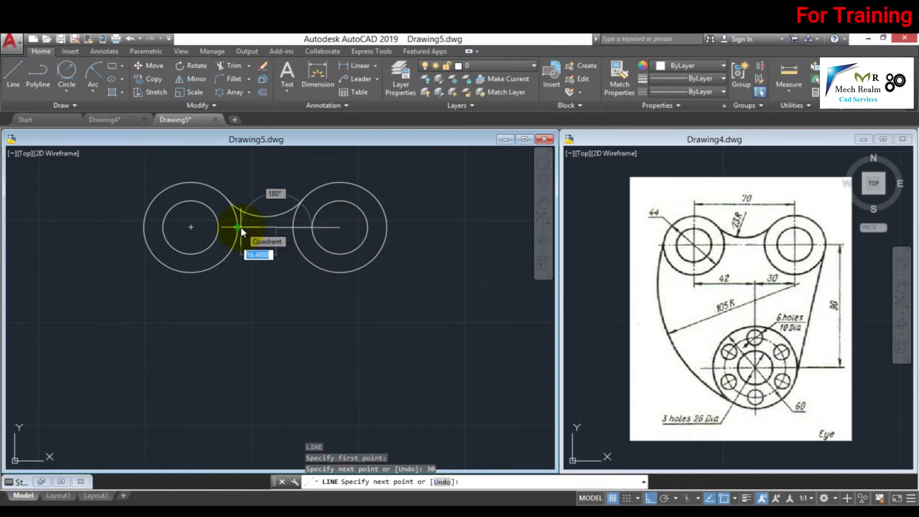
- Add a 90-unit downward line segment, replacing an undone 70-unit one
text(70)
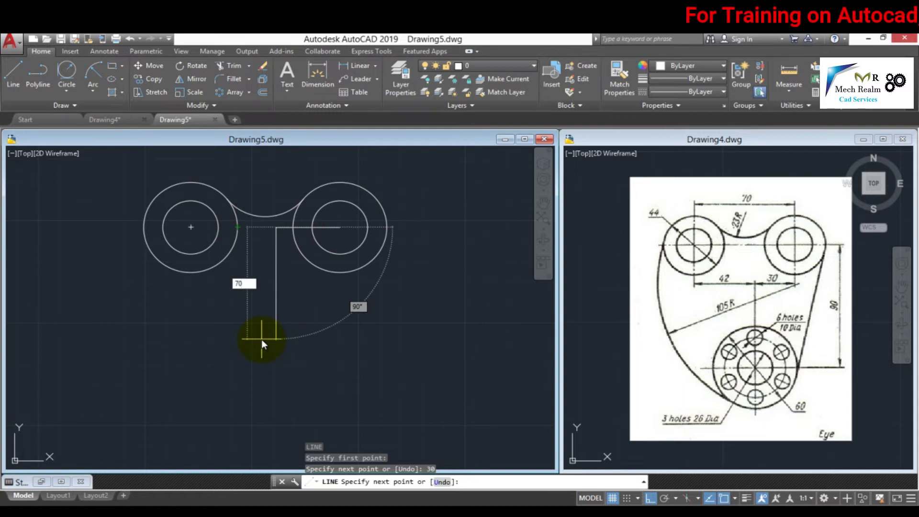
key(Return)
key(ctrl+z)
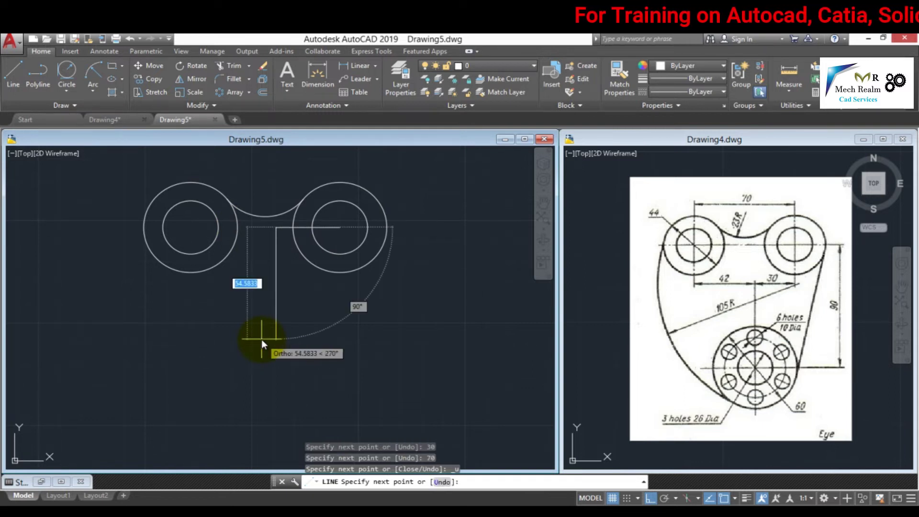
text(90)
key(Return)
key(Escape)
middle_drag(318, 308, 300, 282)
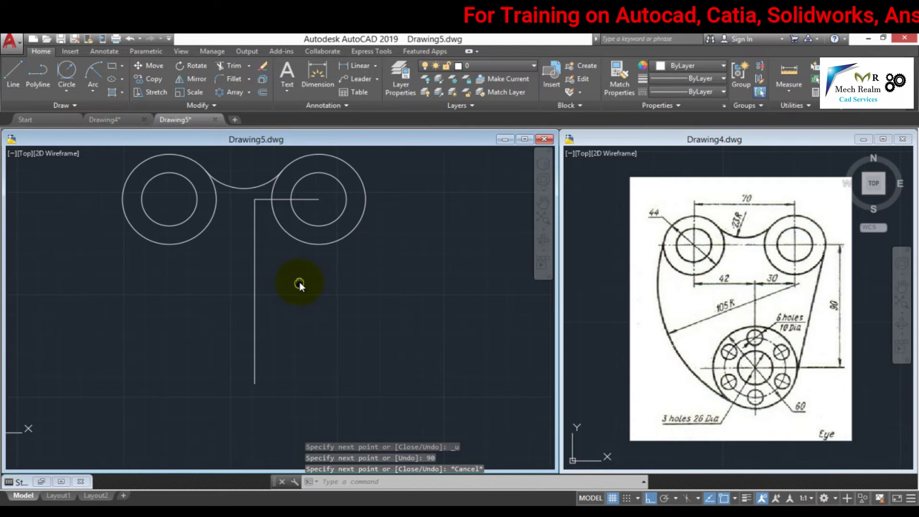
click(72, 93)
click(90, 127)
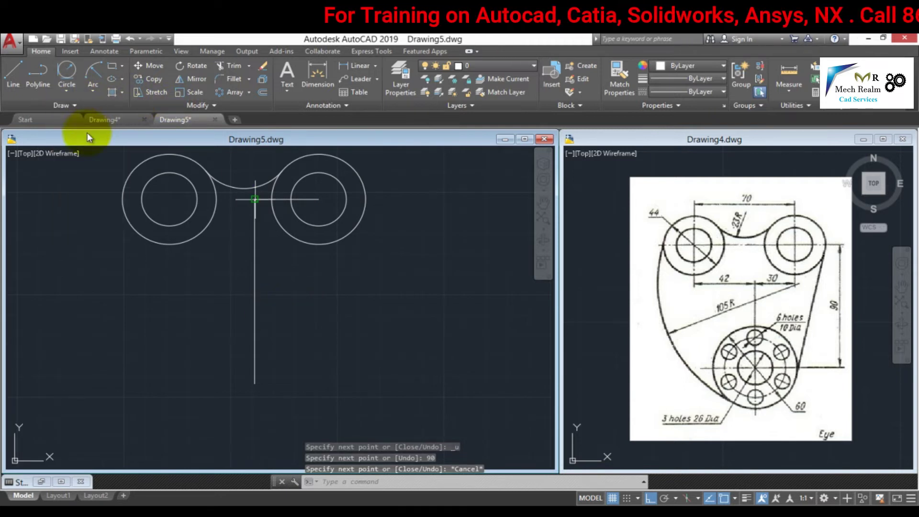
- Draw a 60-diameter circle and a concentric 26-diameter hole at the vertical line's lower end
click(255, 383)
middle_drag(322, 368, 330, 330)
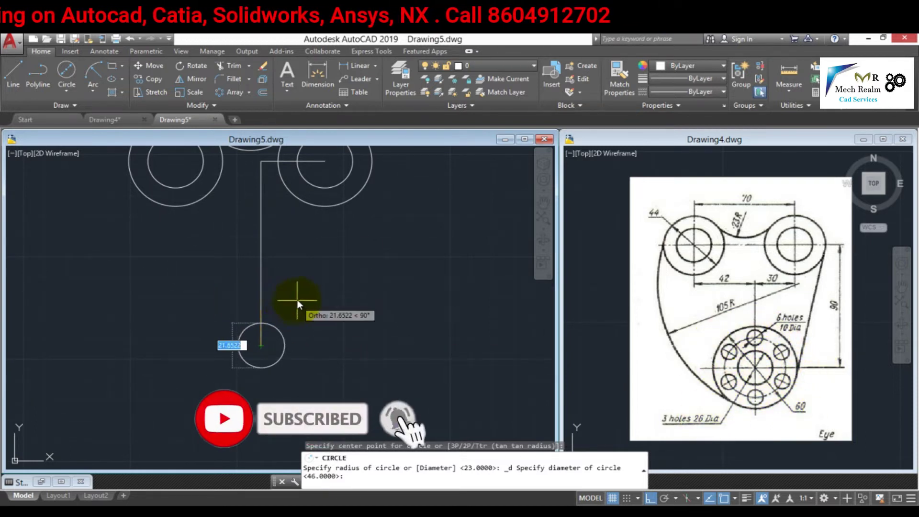
key(Escape)
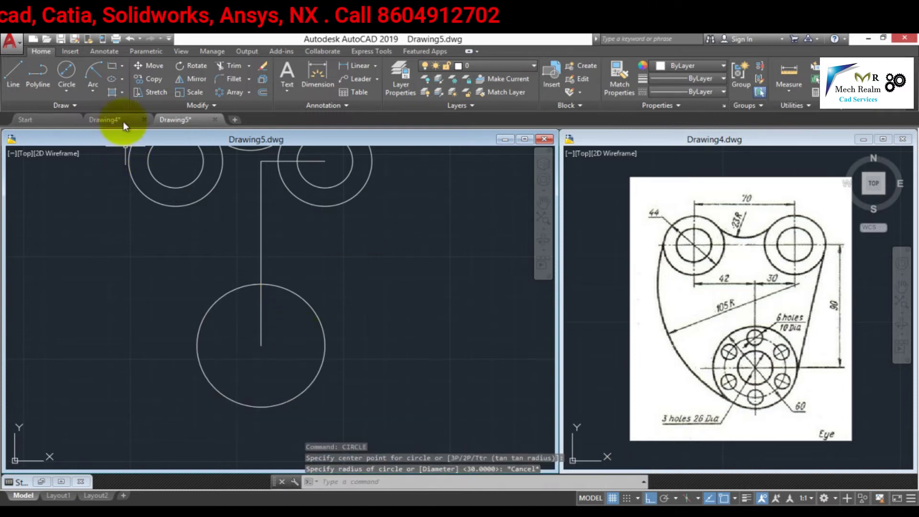
click(68, 91)
click(88, 138)
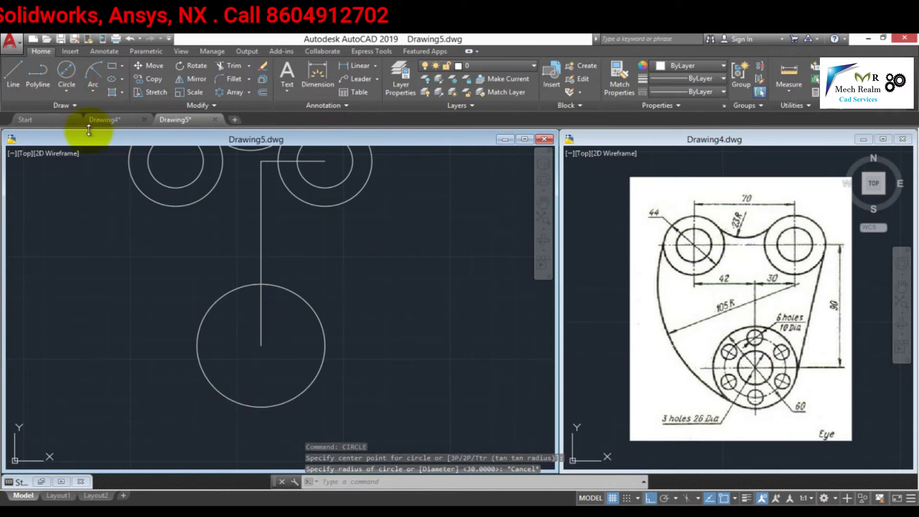
click(258, 343)
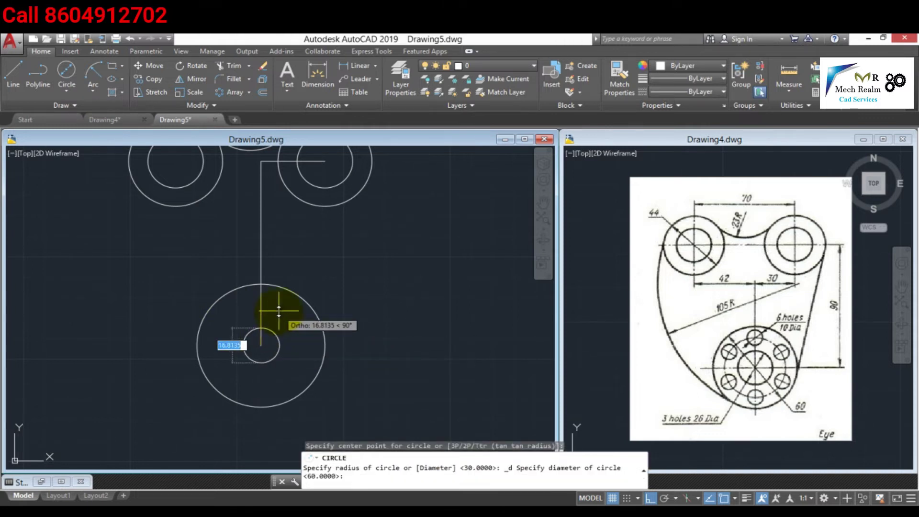
key(Return)
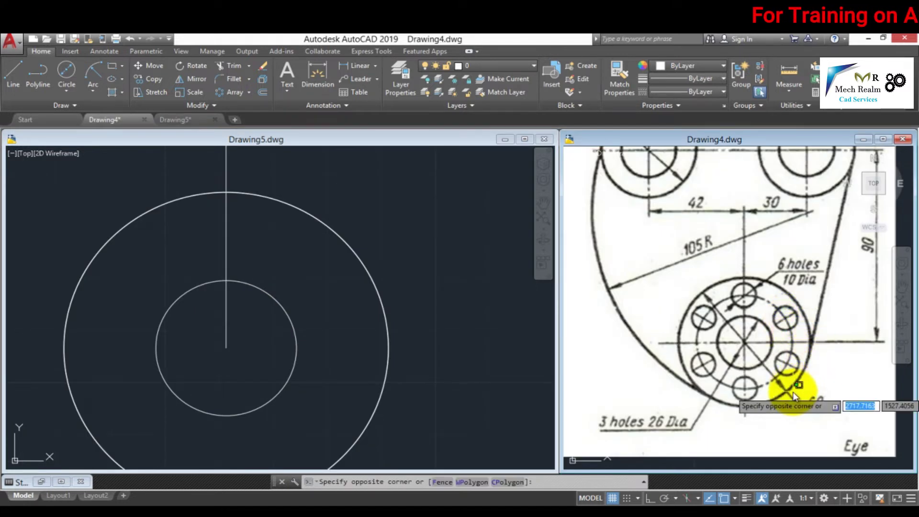
- Compute (30 − 13) ÷ 2 = 8.5 in Windows Calculator from the reference, then return to Drawing5
click(761, 366)
click(341, 494)
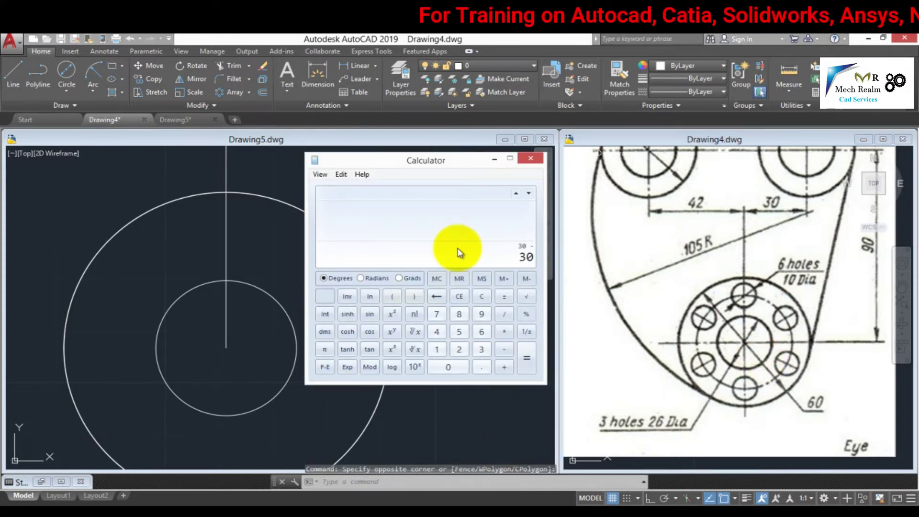
text(13)
key(Return)
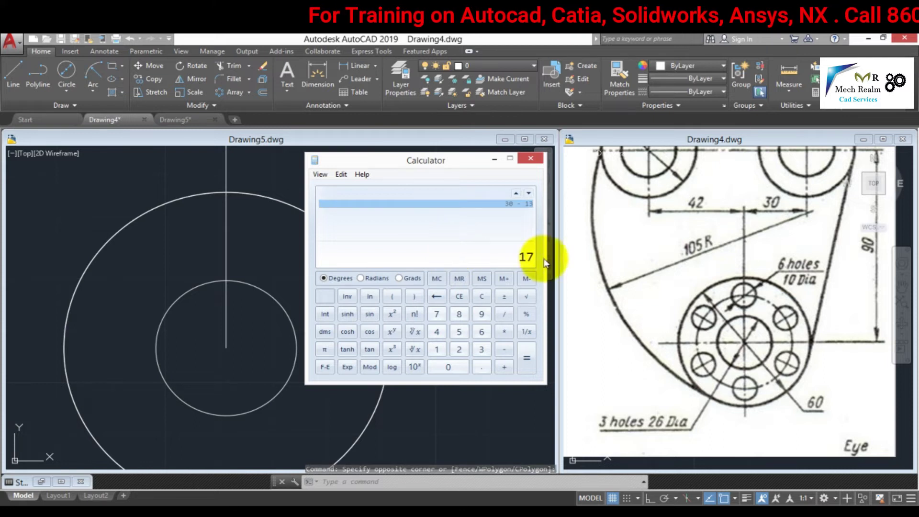
click(760, 338)
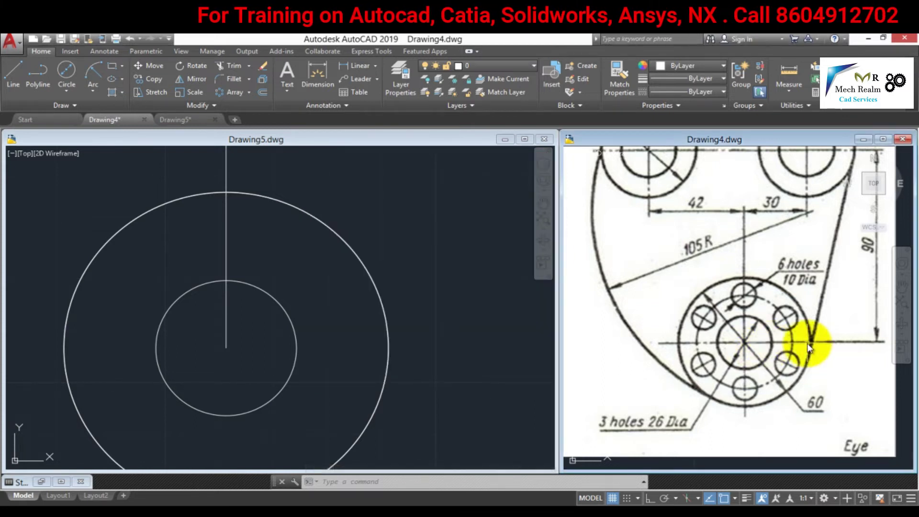
scroll(809, 347, up, 2)
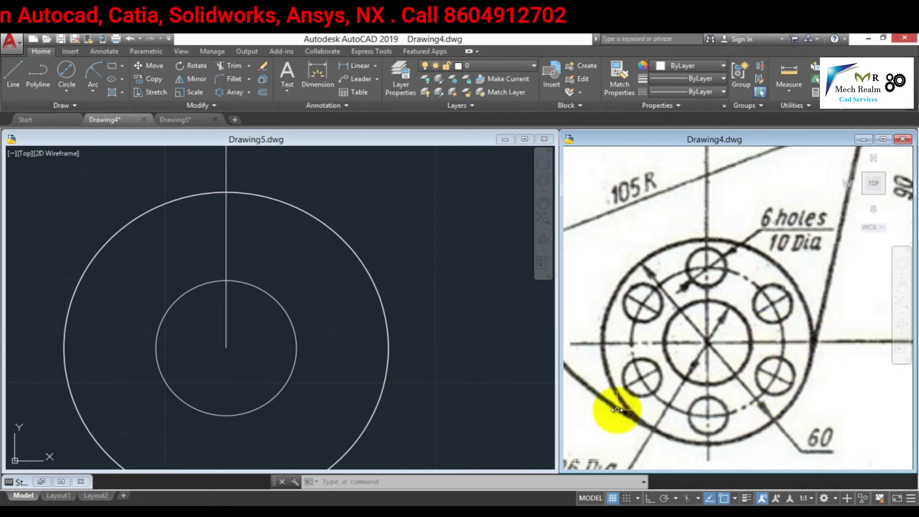
click(266, 501)
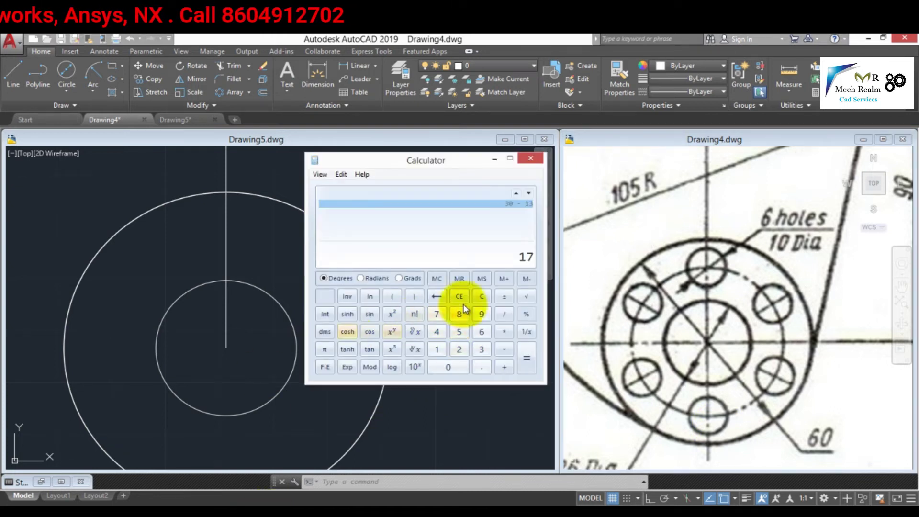
text(13)
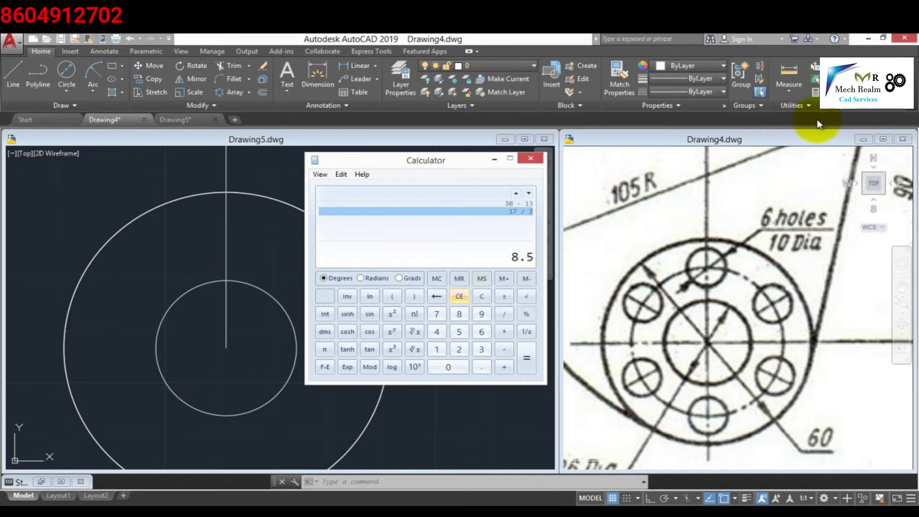
click(495, 159)
click(316, 337)
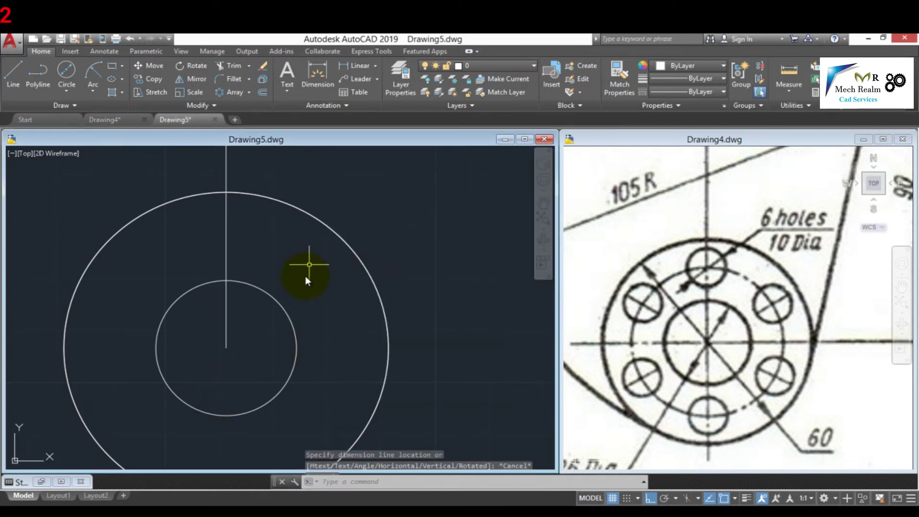
- Offset the inner boss circle 8.5 outward and delete the unwanted inward copy
click(263, 90)
text(.5)
key(Return)
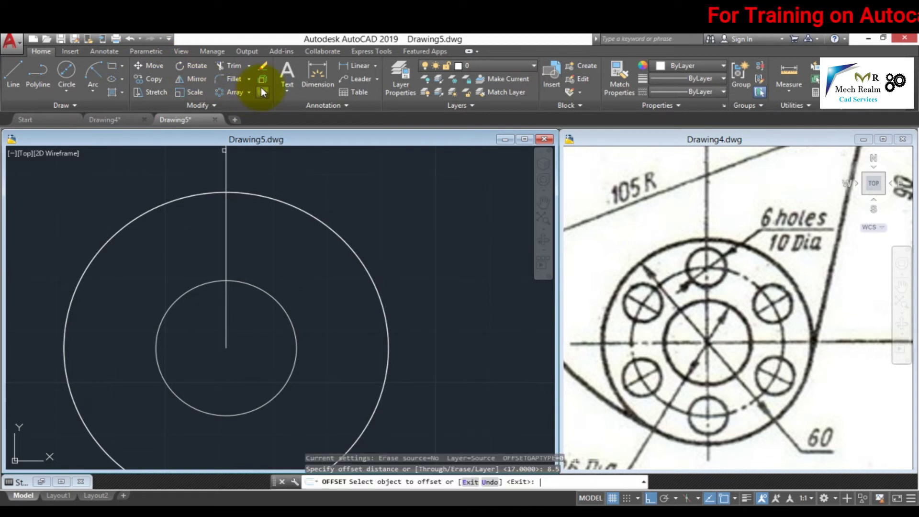
click(259, 297)
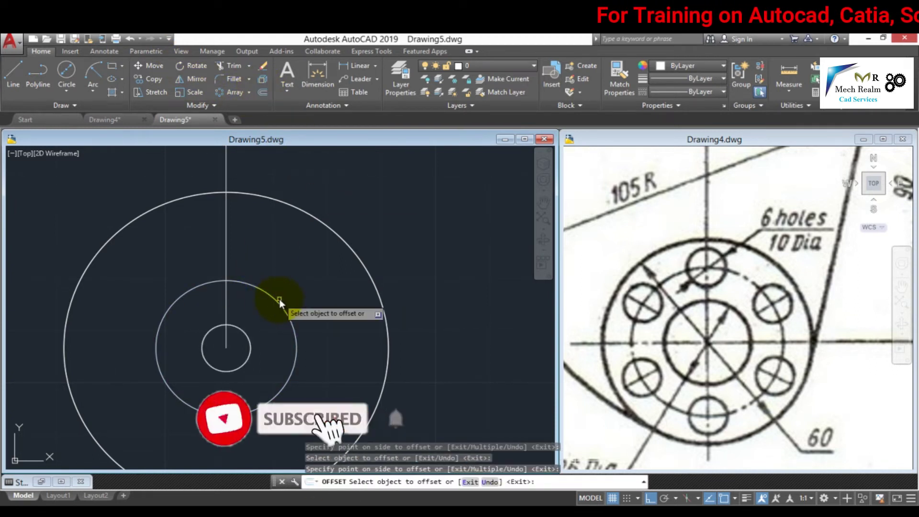
click(290, 318)
click(322, 313)
key(Escape)
drag(256, 358, 240, 353)
key(Delete)
middle_drag(278, 371, 315, 390)
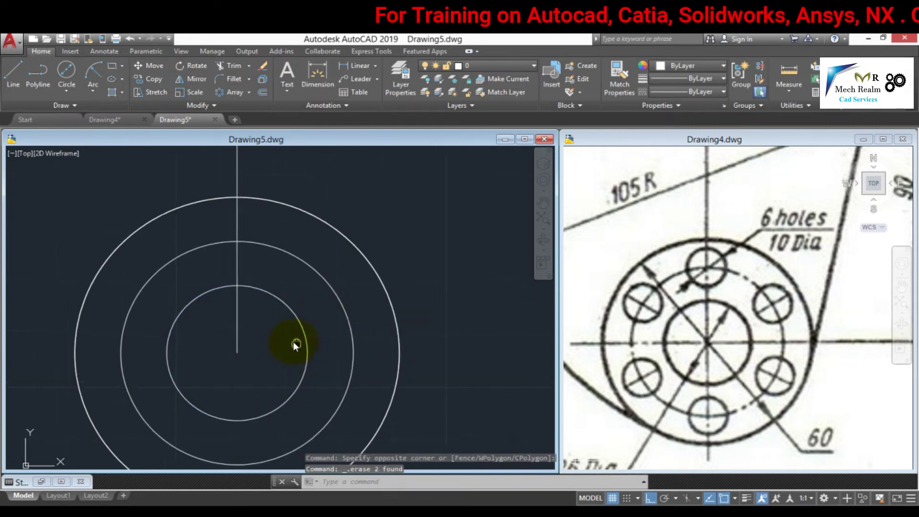
middle_drag(341, 310, 349, 288)
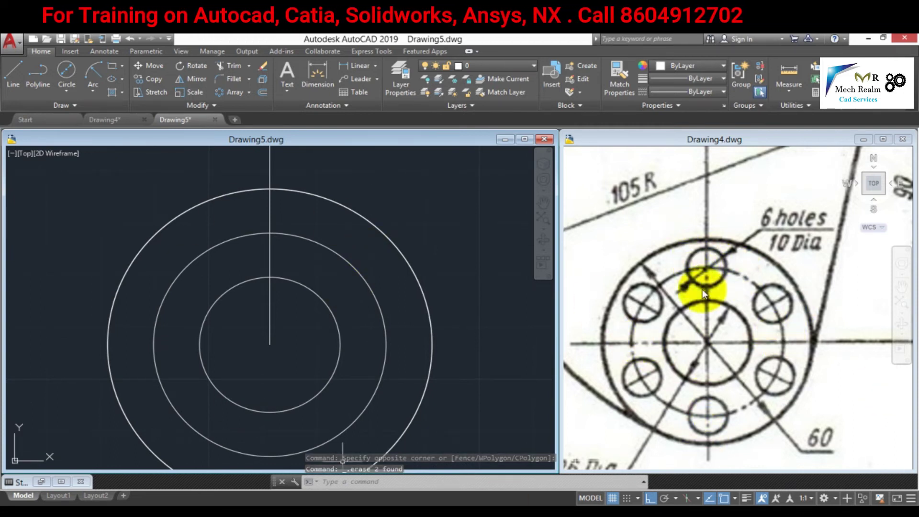
- Draw a 10-diameter hole centred at the pitch circle's top quadrant
click(445, 242)
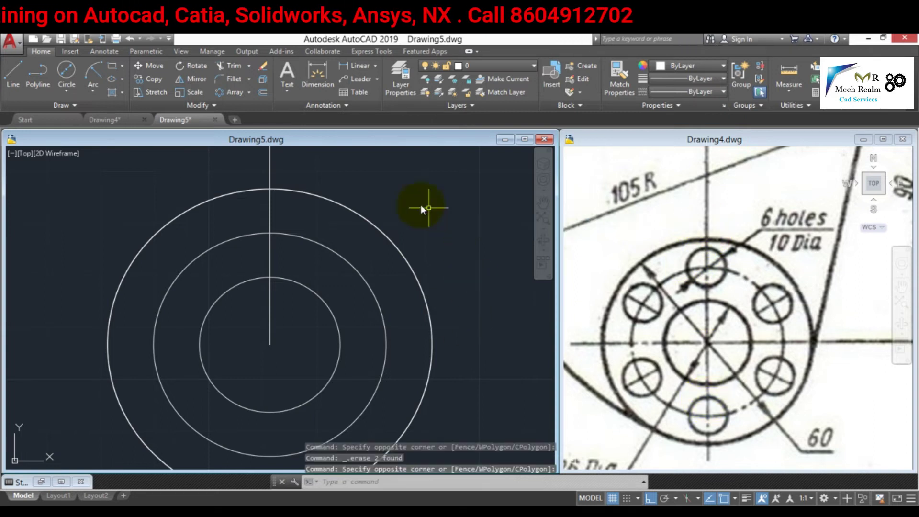
click(67, 91)
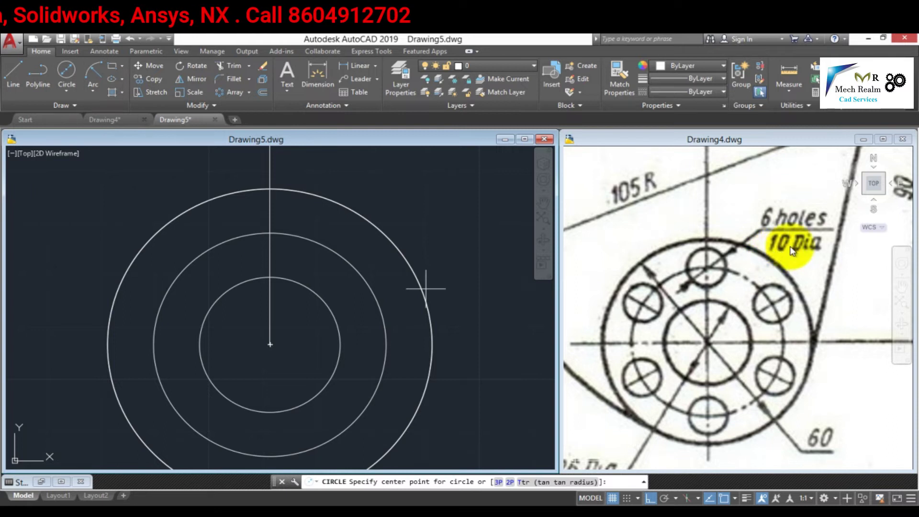
click(270, 234)
text(10)
key(Return)
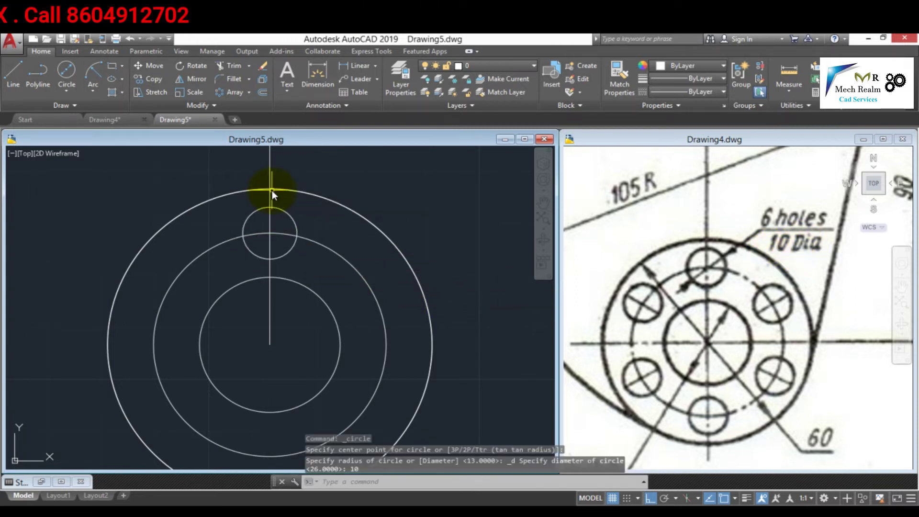
scroll(304, 256, down, 2)
scroll(316, 287, down, 1)
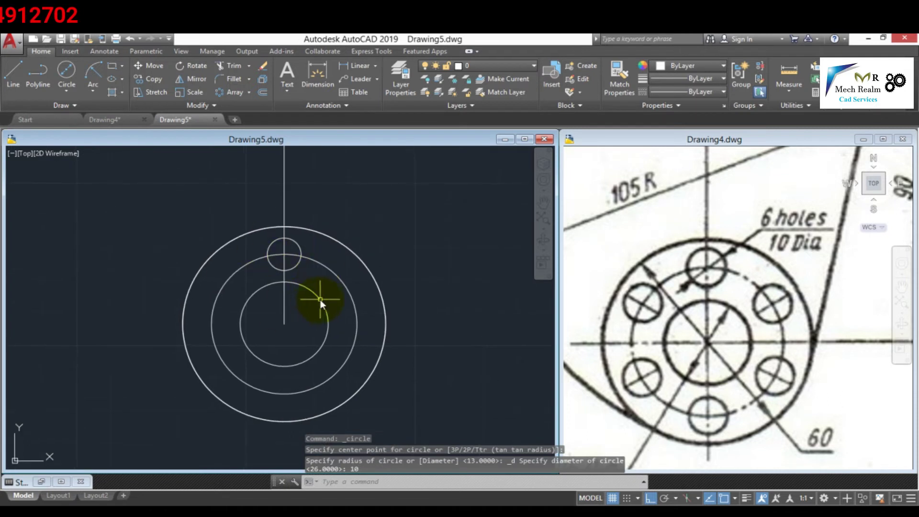
middle_drag(320, 301, 312, 295)
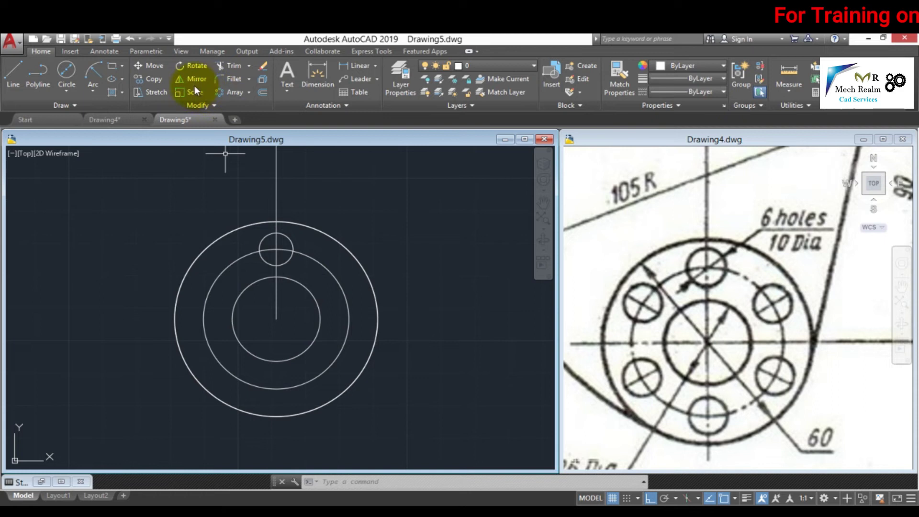
- Polar-array the 10-diameter hole into 6 items over 360° around the bottom boss centre
click(228, 95)
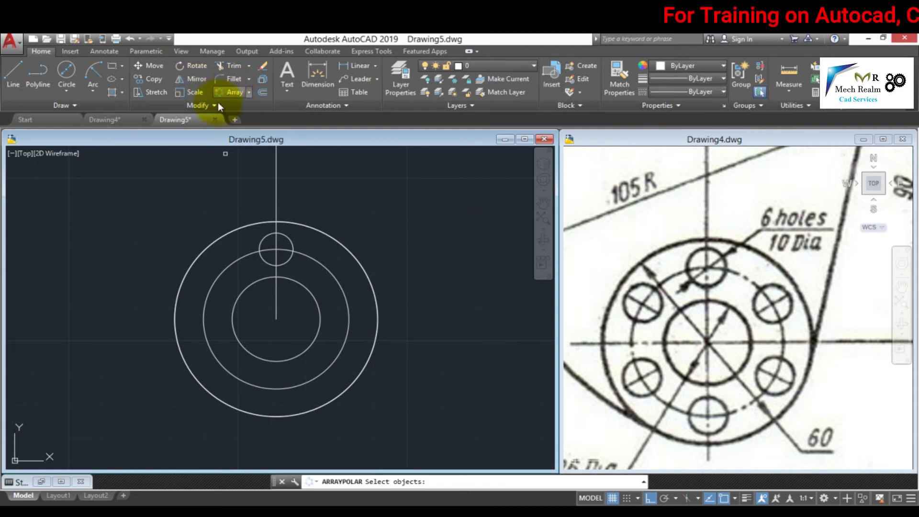
click(290, 243)
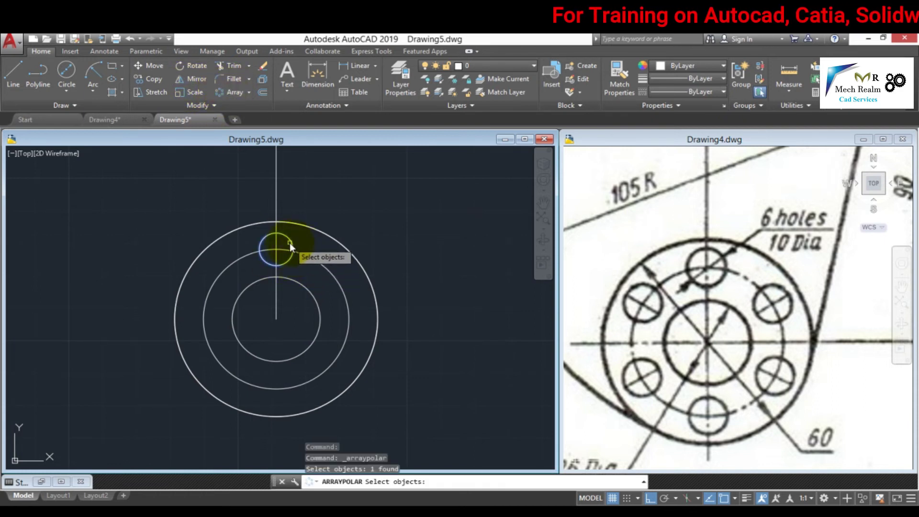
key(Return)
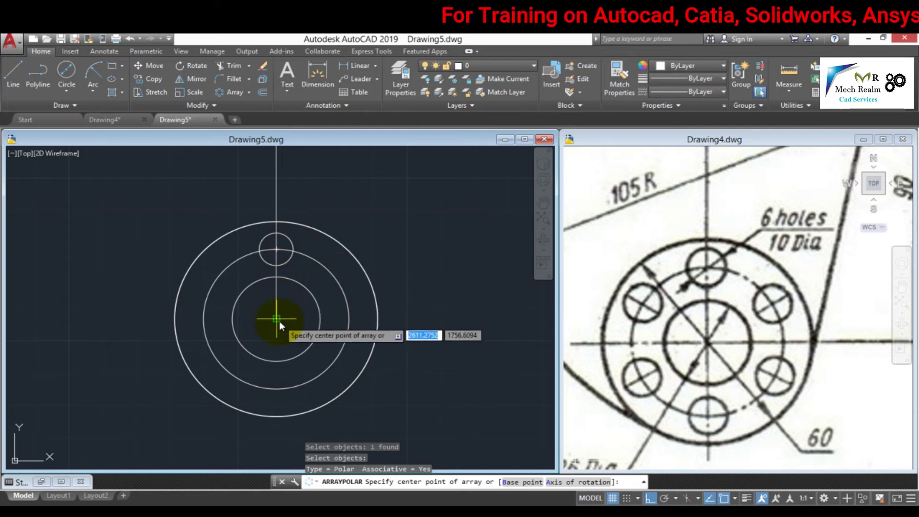
click(280, 321)
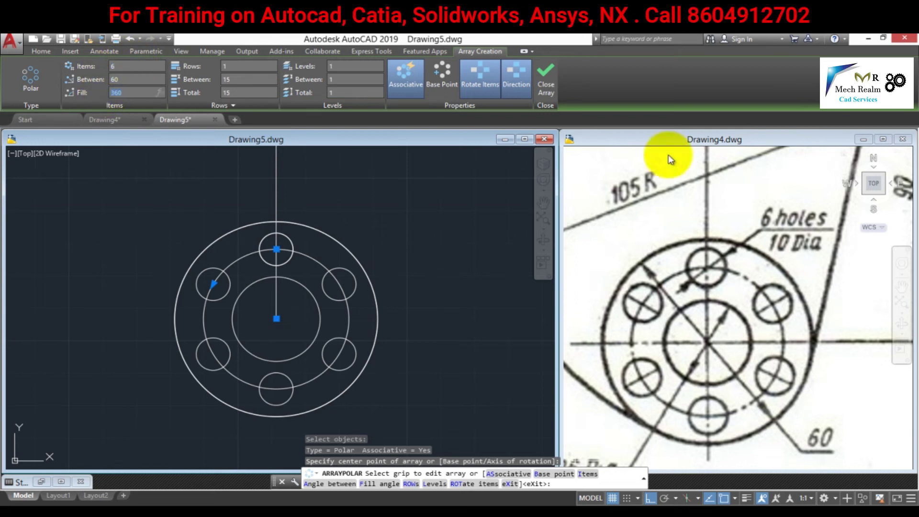
click(551, 85)
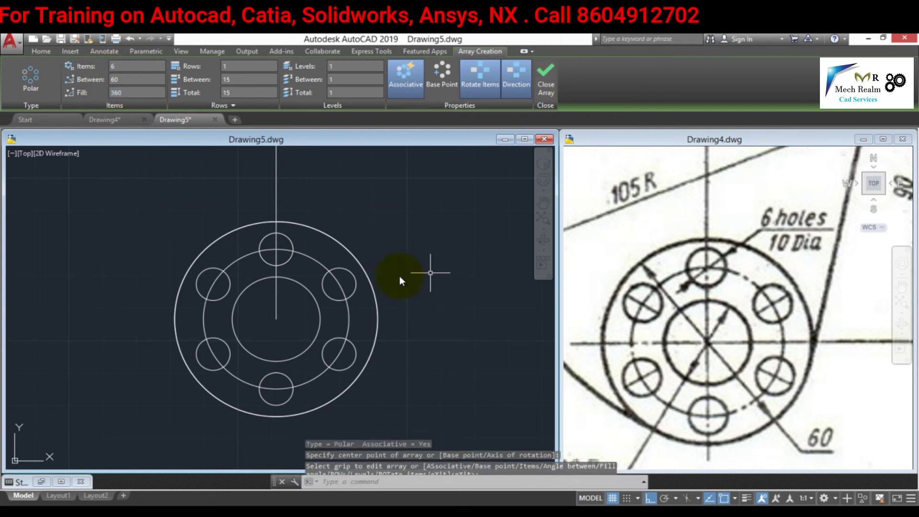
scroll(382, 273, down, 3)
middle_drag(362, 271, 334, 284)
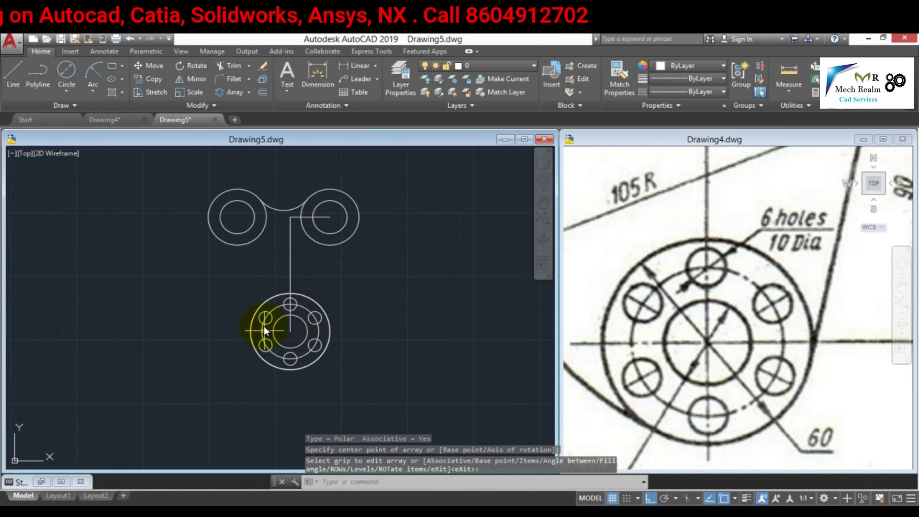
click(786, 263)
scroll(789, 278, down, 5)
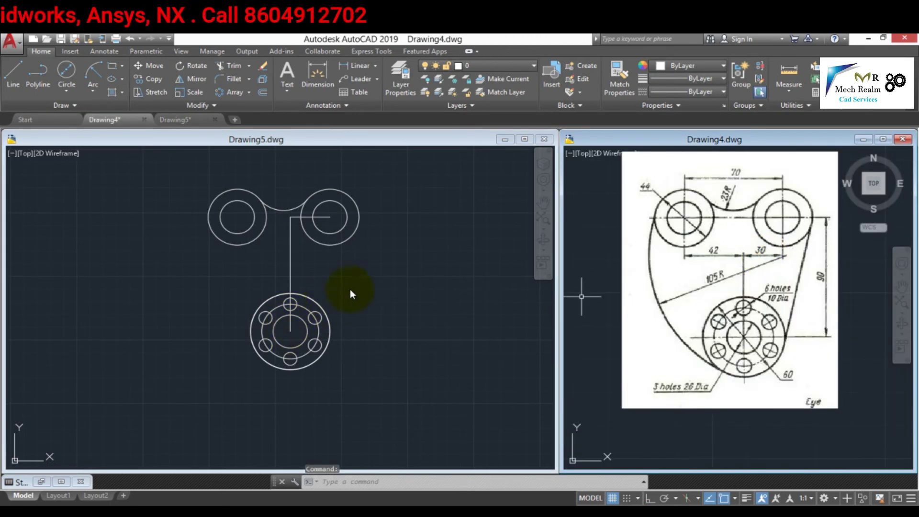
- Delete the bolt pitch circle in Drawing5
click(299, 314)
scroll(298, 314, up, 5)
click(306, 298)
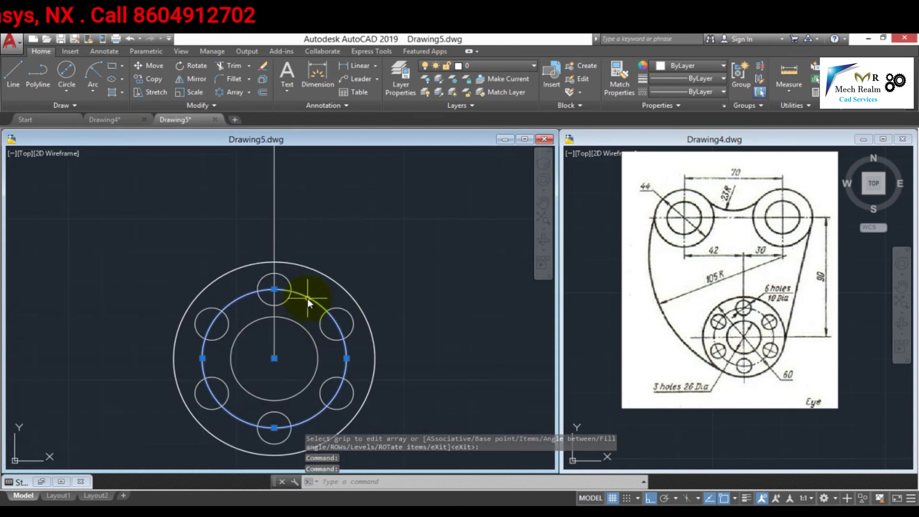
key(Delete)
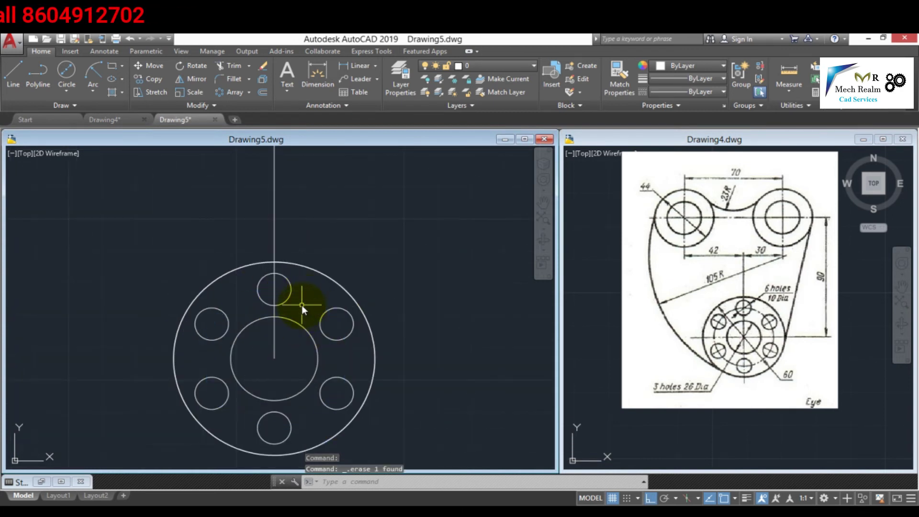
scroll(302, 306, down, 2)
- Erase the vertical and horizontal construction lines
click(316, 239)
click(248, 231)
key(Delete)
middle_drag(295, 195, 307, 238)
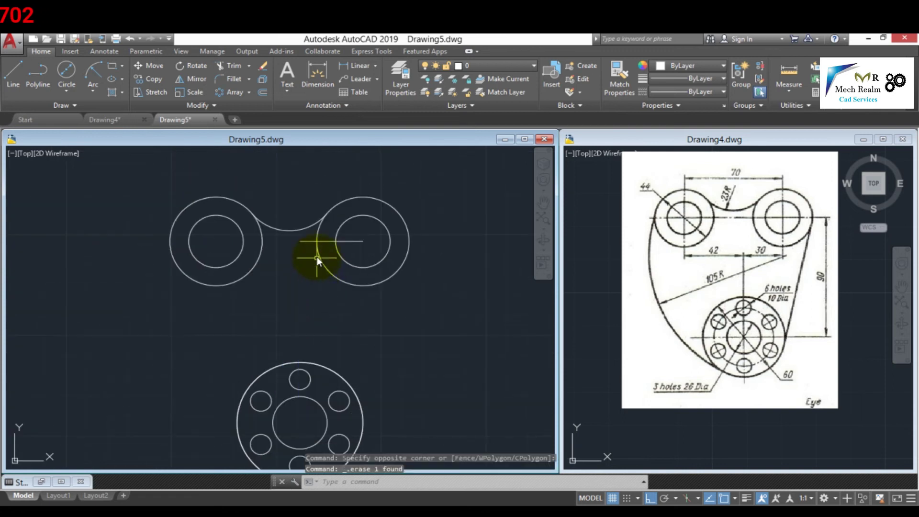
click(307, 249)
key(Delete)
middle_drag(302, 349, 315, 312)
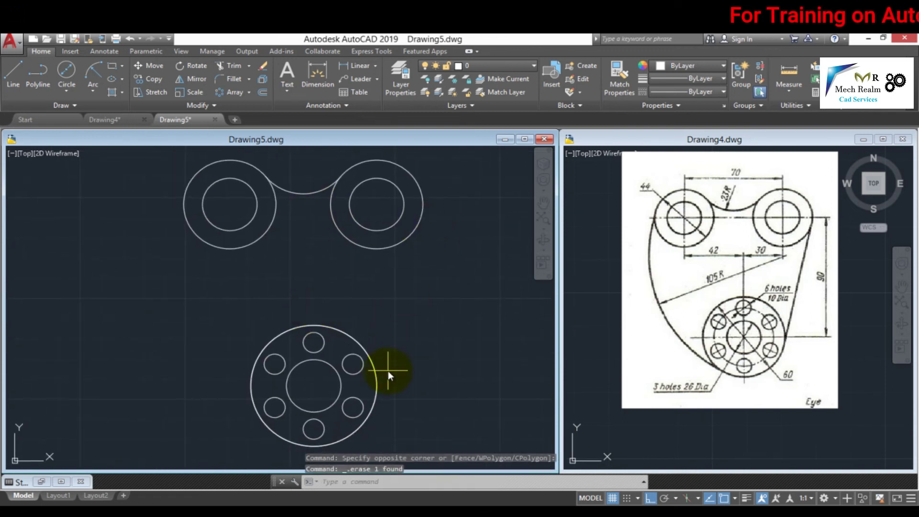
click(388, 370)
key(Escape)
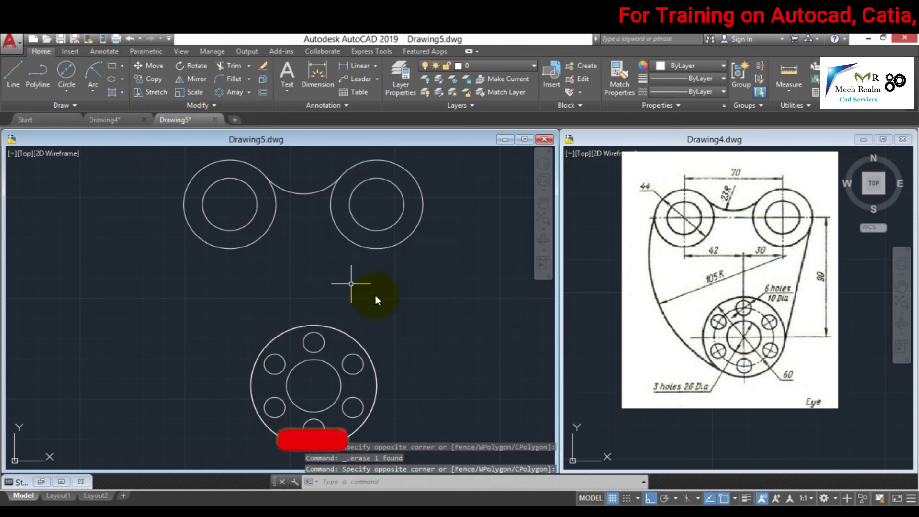
click(13, 77)
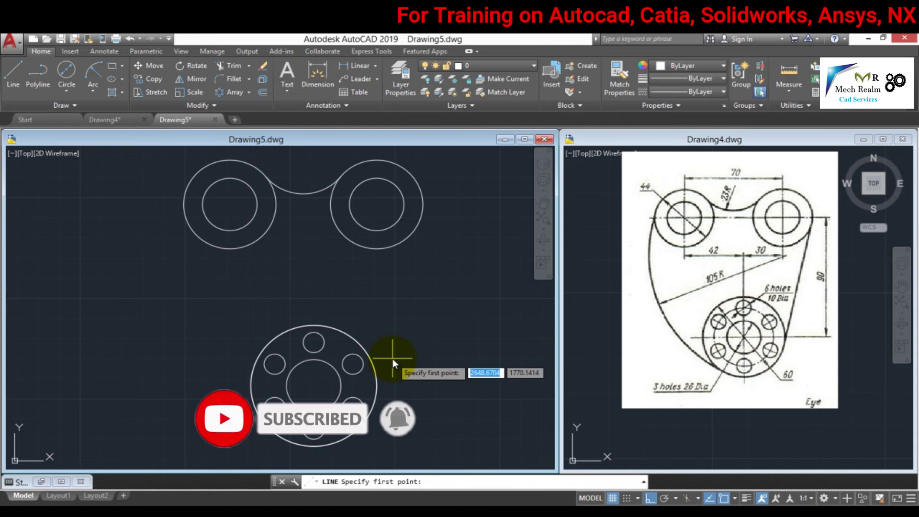
- Draw a line using Tangent snaps from the right top boss to the bottom flange circle
shift+right_click(392, 358)
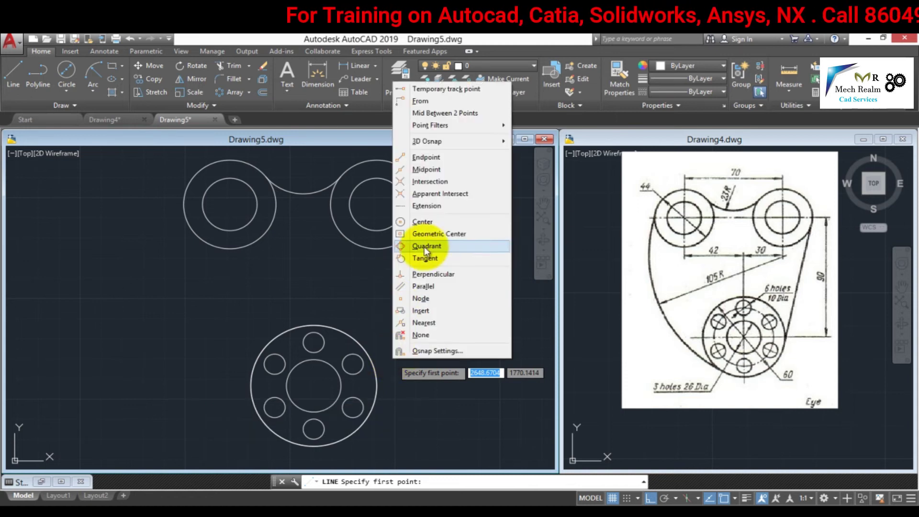
click(423, 259)
click(420, 229)
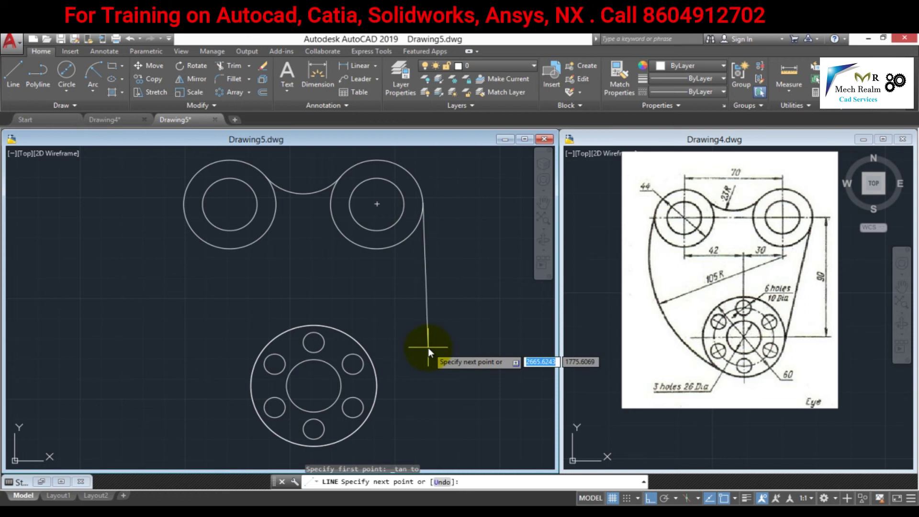
shift+right_click(428, 348)
click(456, 248)
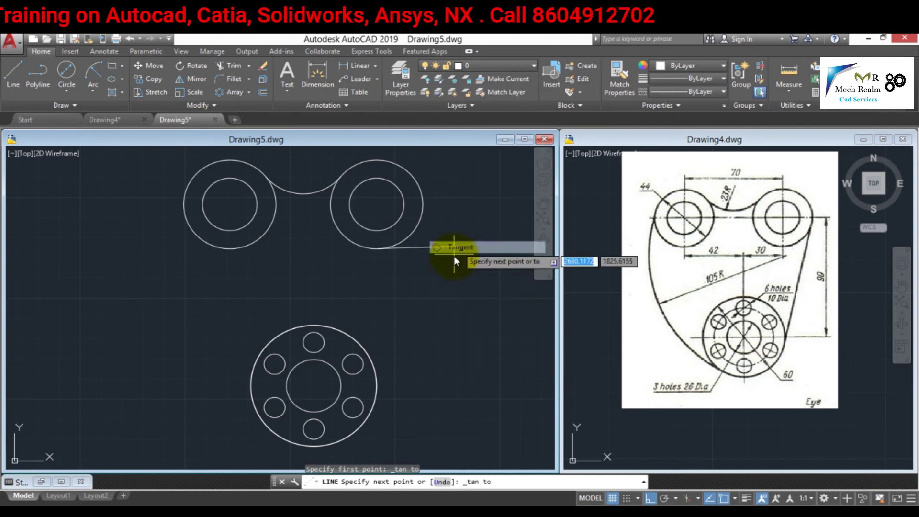
click(366, 409)
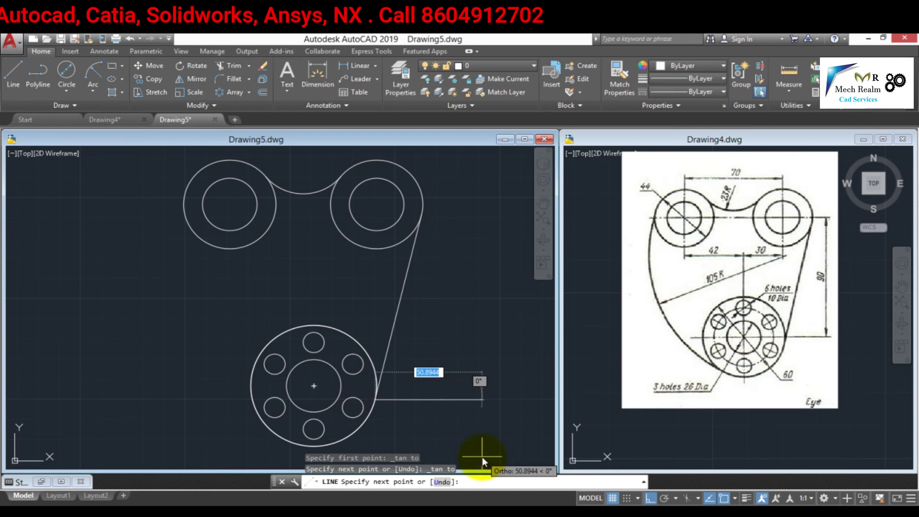
key(Escape)
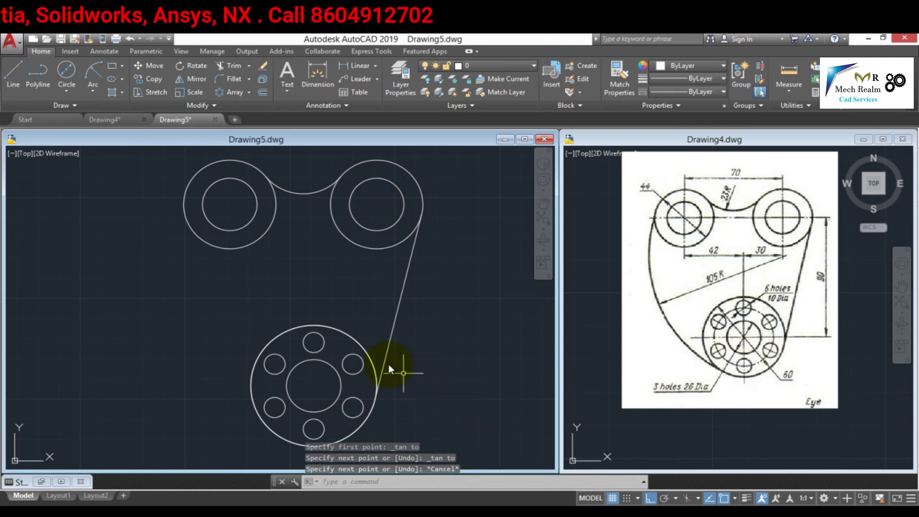
click(94, 94)
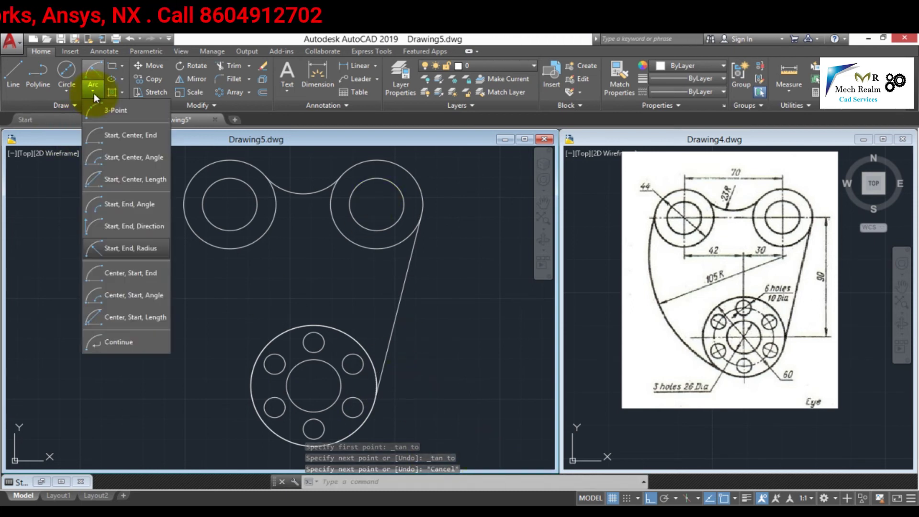
- Draw an R105 tangent-tangent-radius circle on the left boss and flange, then erase it as misplaced
click(68, 95)
click(71, 86)
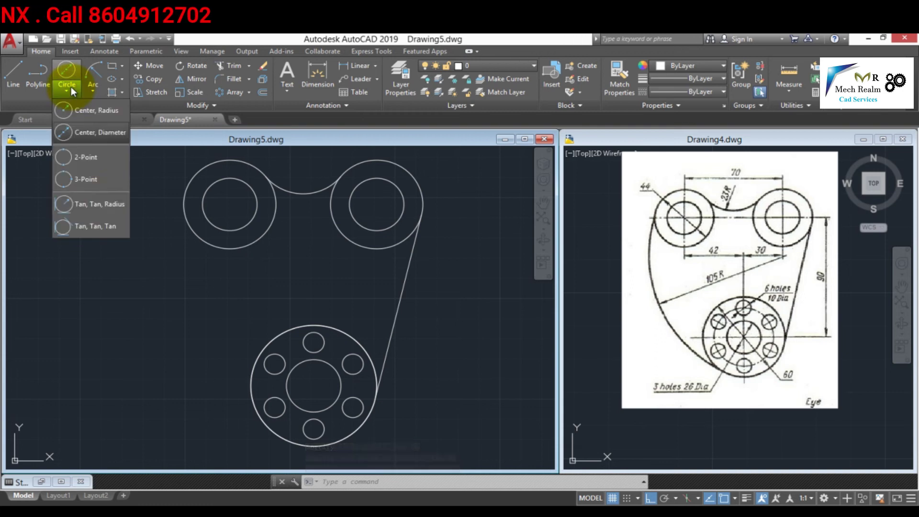
click(102, 190)
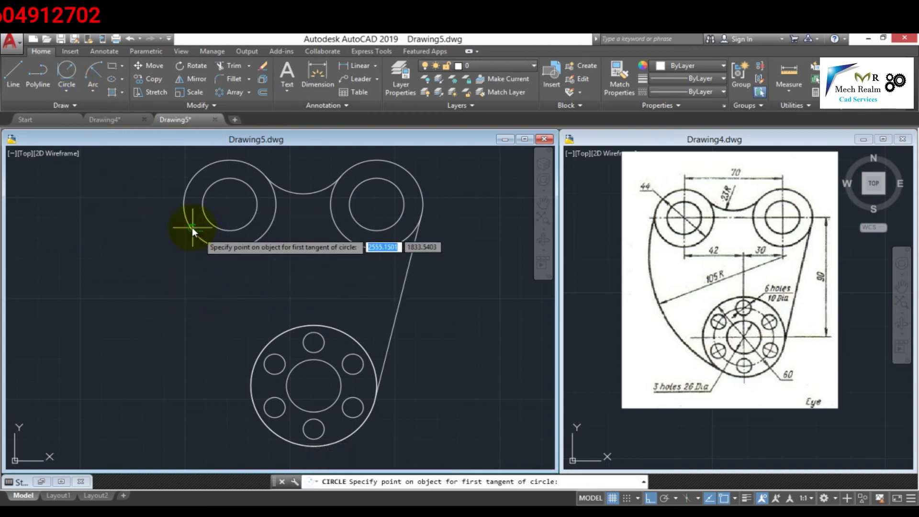
click(185, 207)
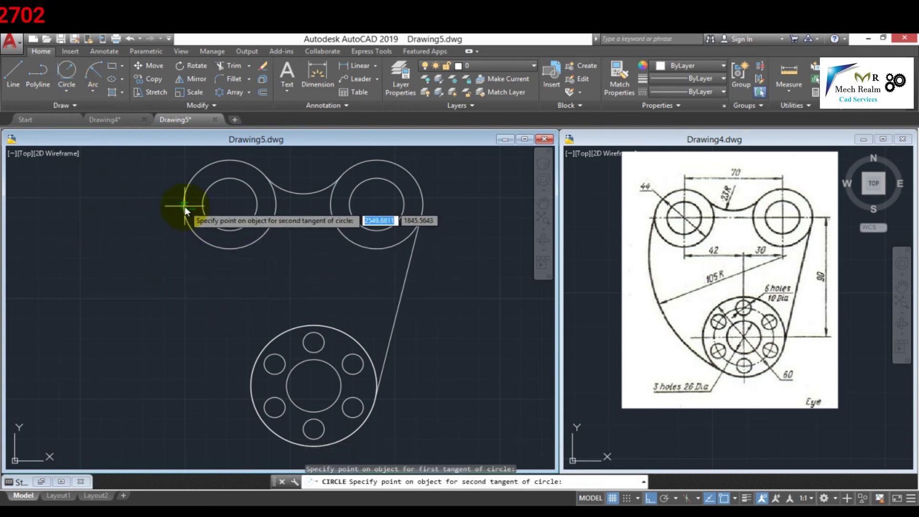
click(256, 409)
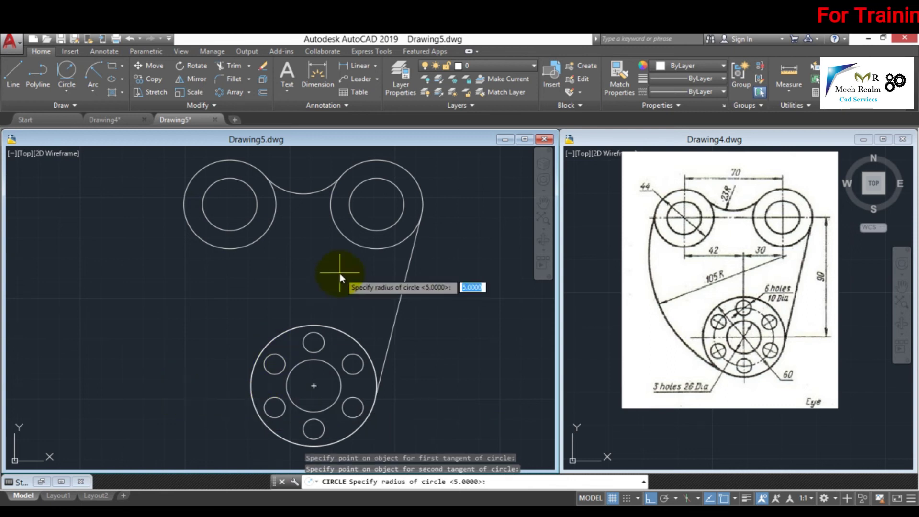
text(105)
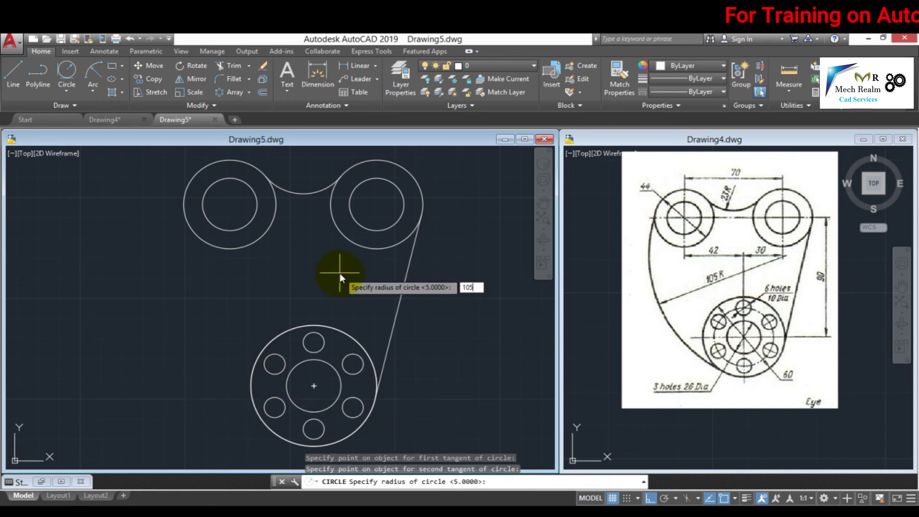
key(Return)
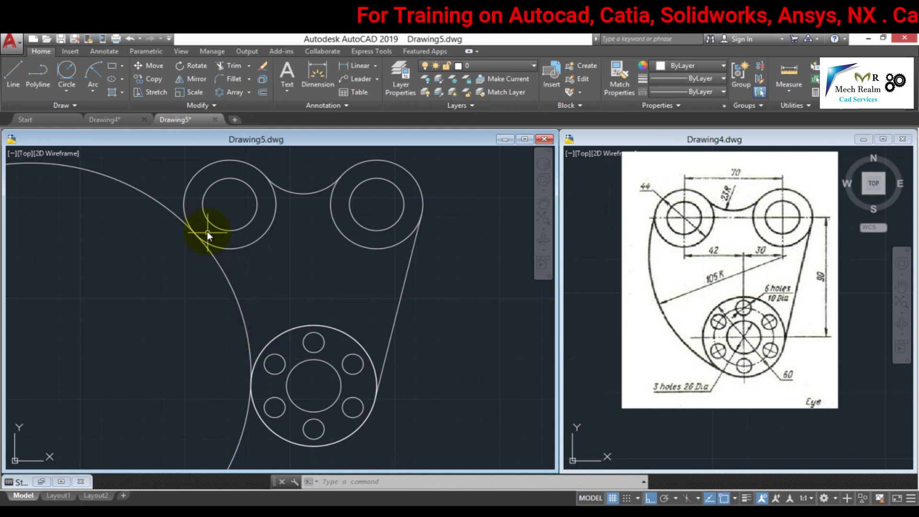
click(249, 280)
click(211, 310)
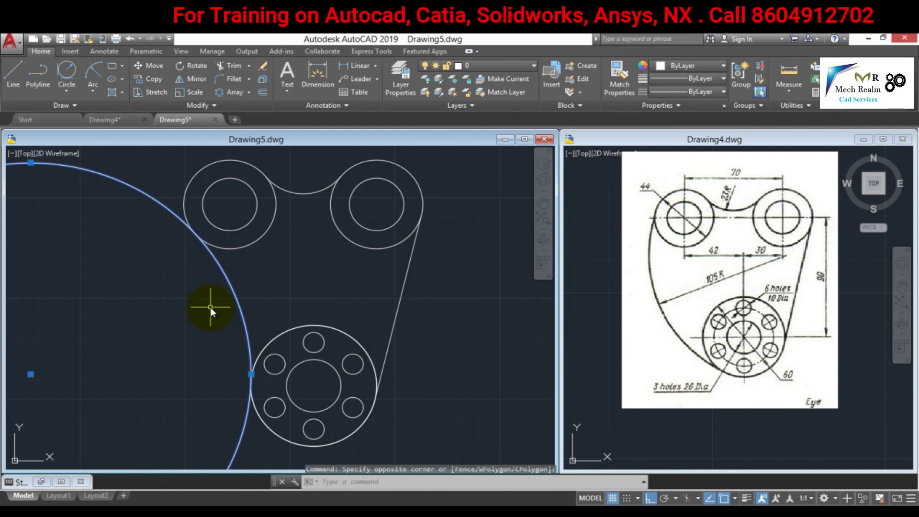
key(Delete)
- Redraw the R105 circle tangent to the upper-left boss and the bottom flange
click(68, 94)
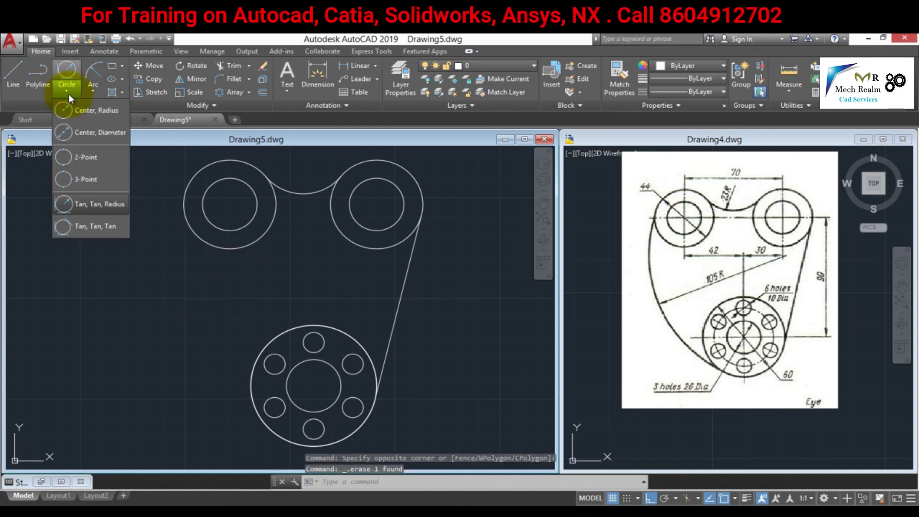
click(90, 203)
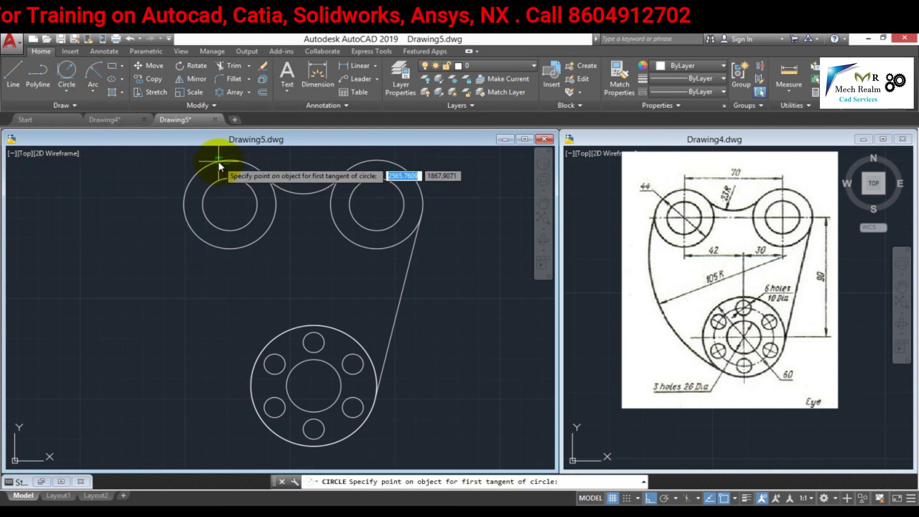
click(218, 162)
click(286, 449)
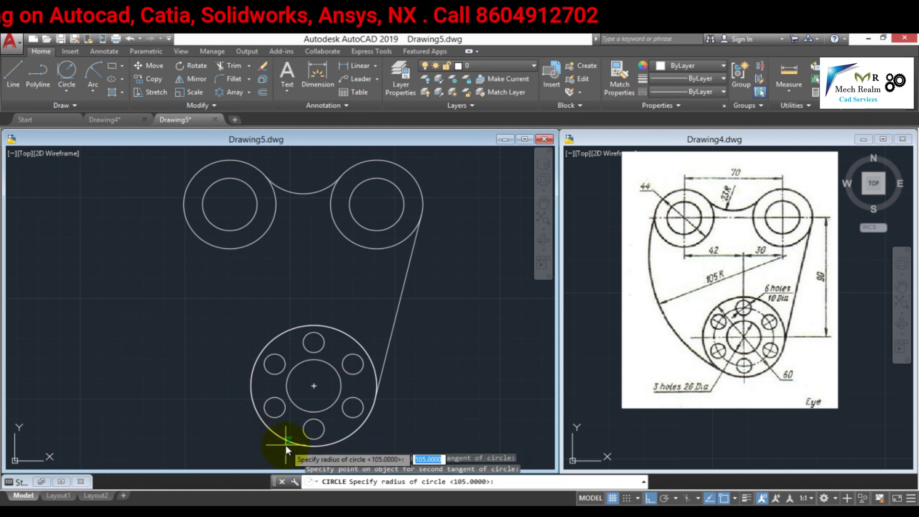
text(105.)
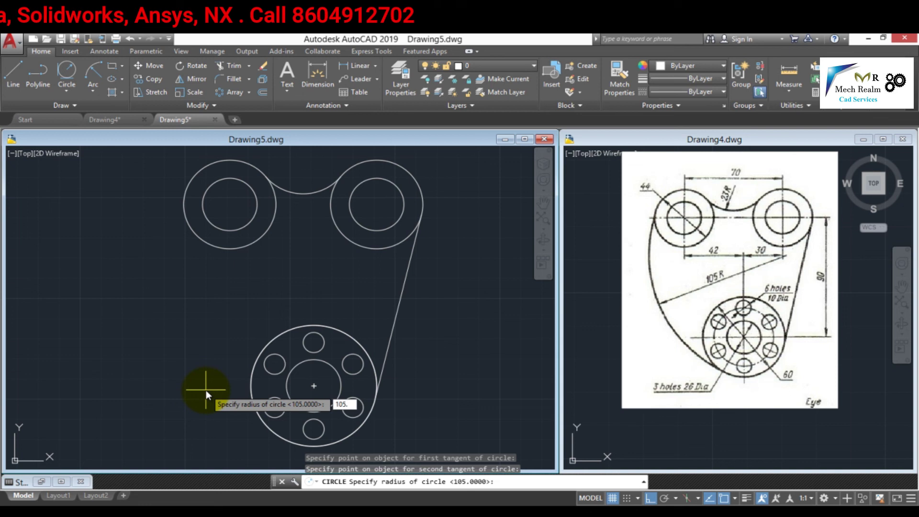
key(BackSpace)
key(Return)
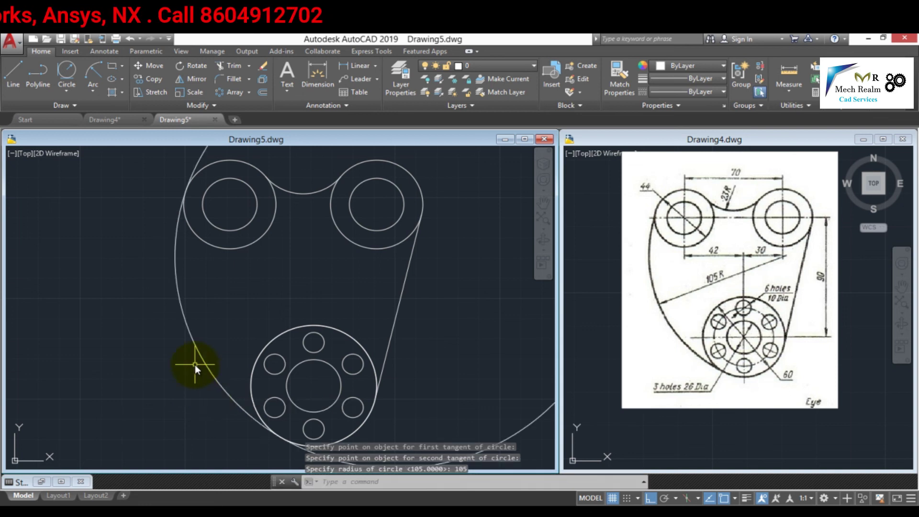
scroll(223, 354, down, 2)
middle_drag(205, 230, 250, 308)
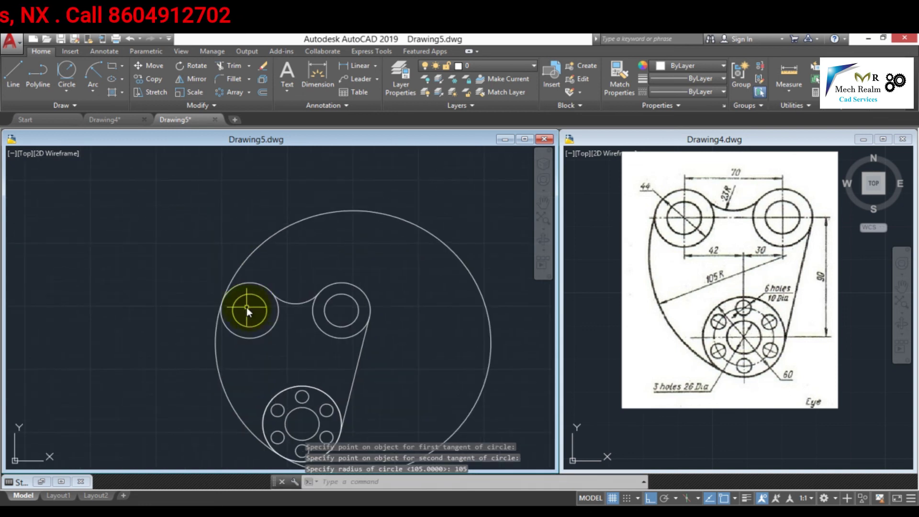
- Trim away the excess of the R105 circle, leaving only the connecting arc
text(tr)
key(Return)
key(Return)
click(257, 273)
click(212, 192)
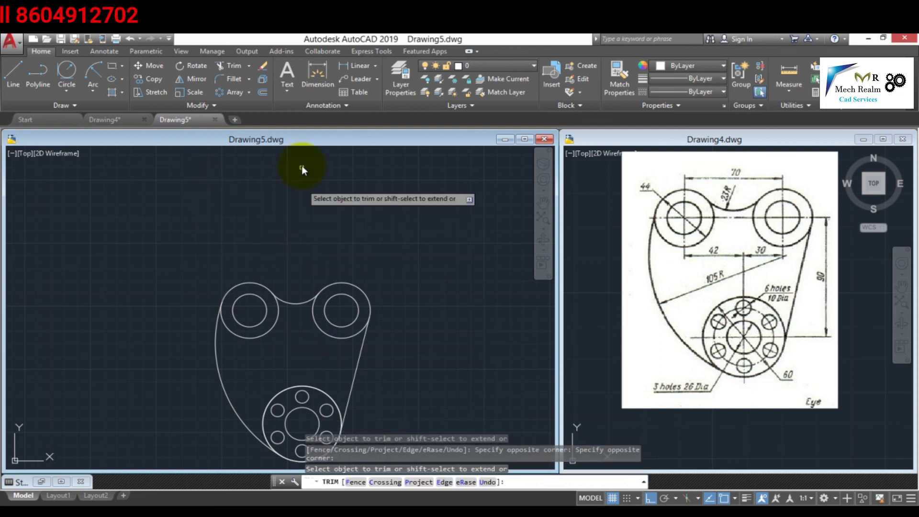
middle_drag(304, 165, 304, 115)
key(Escape)
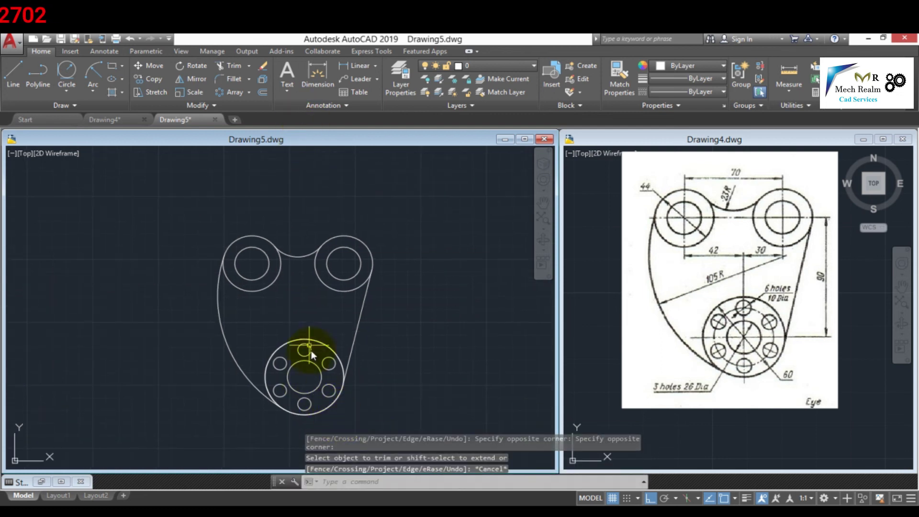